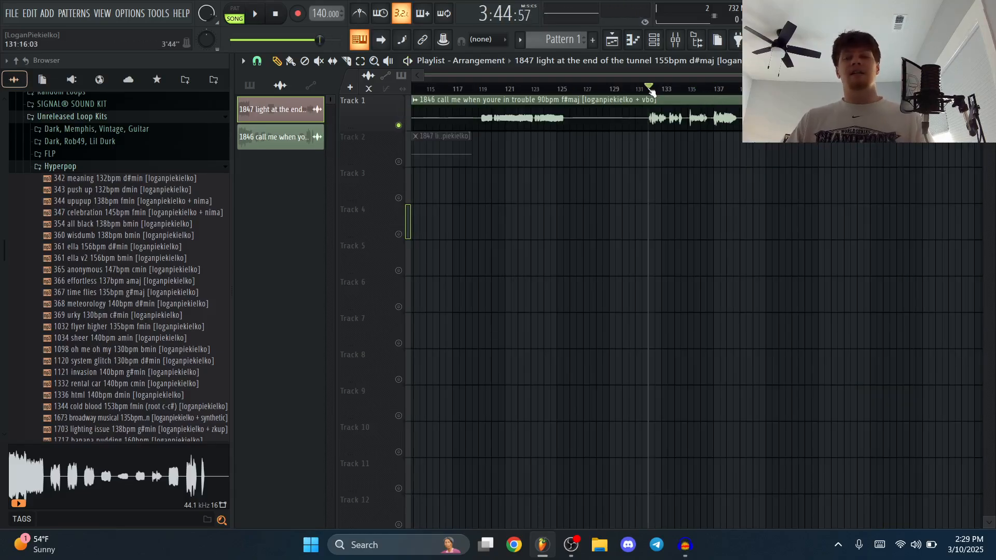
scroll(606, 144, "down", 5)
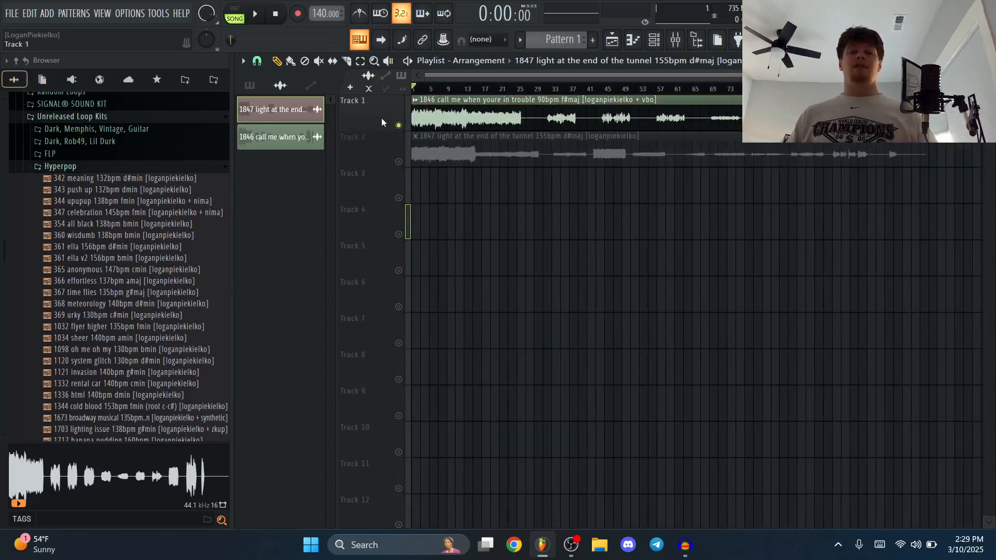
scroll(816, 309, "up", 4)
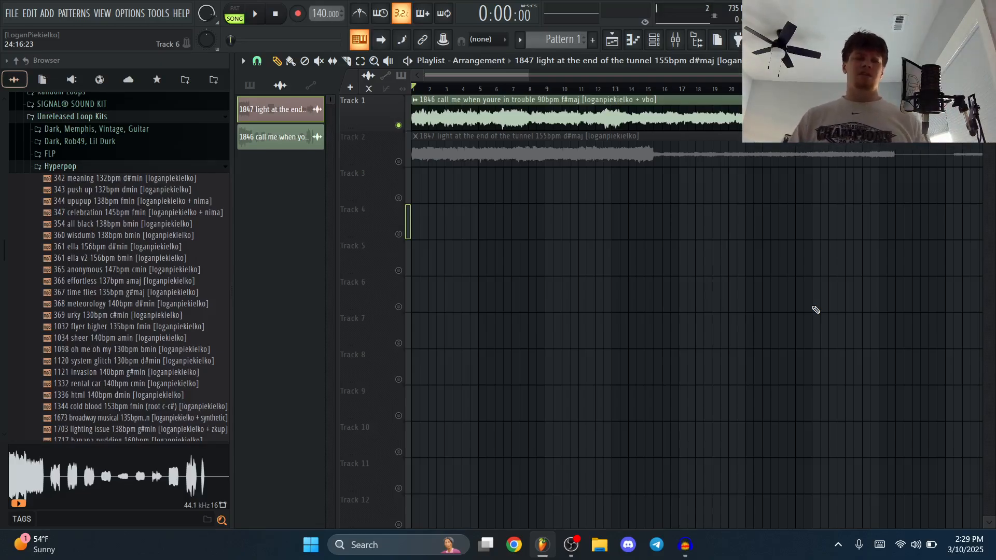
scroll(815, 223, "up", 1)
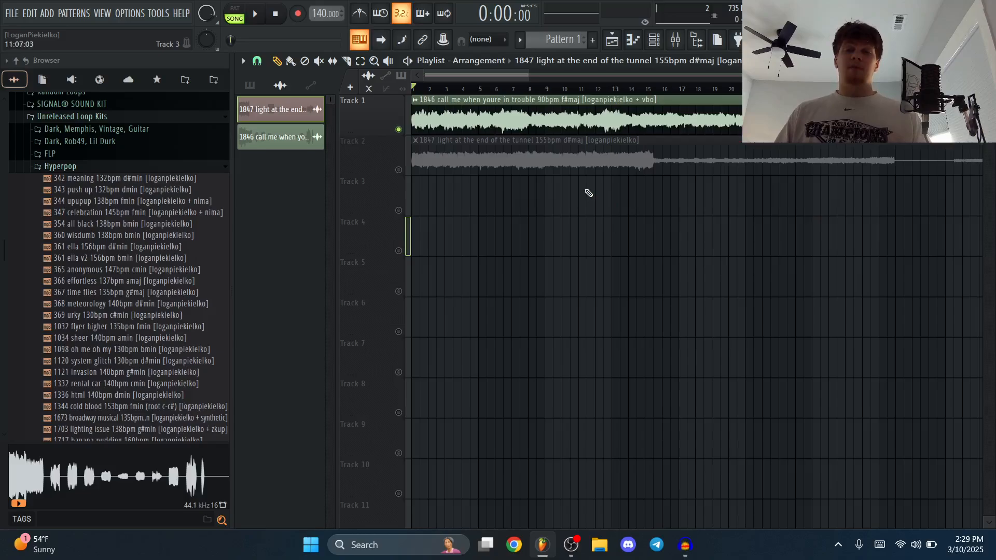
scroll(542, 171, "up", 1)
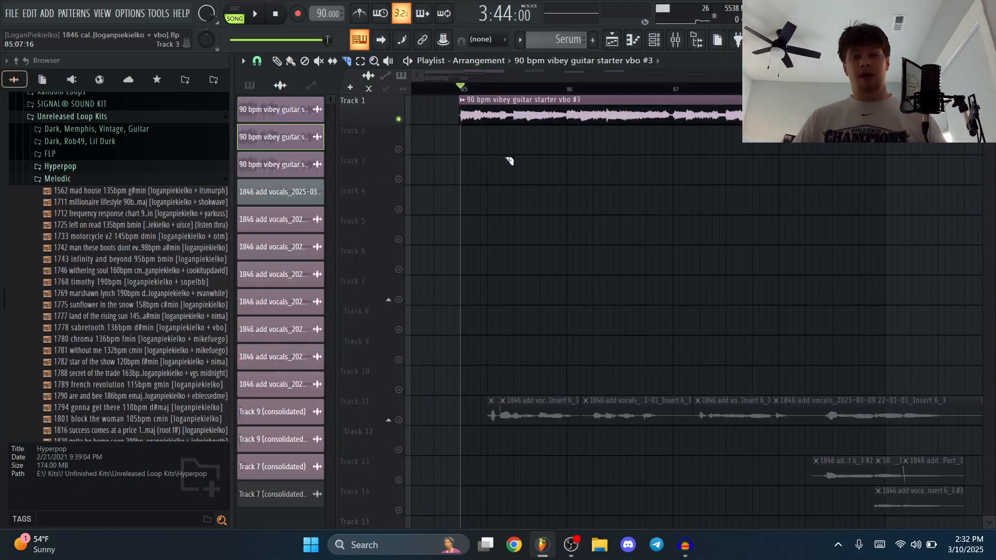
- Play the soloed "90 bpm vibey guitar starter vbo #3" clip on Track 1 from bar 85, and stop playback
scroll(521, 149, "down", 2)
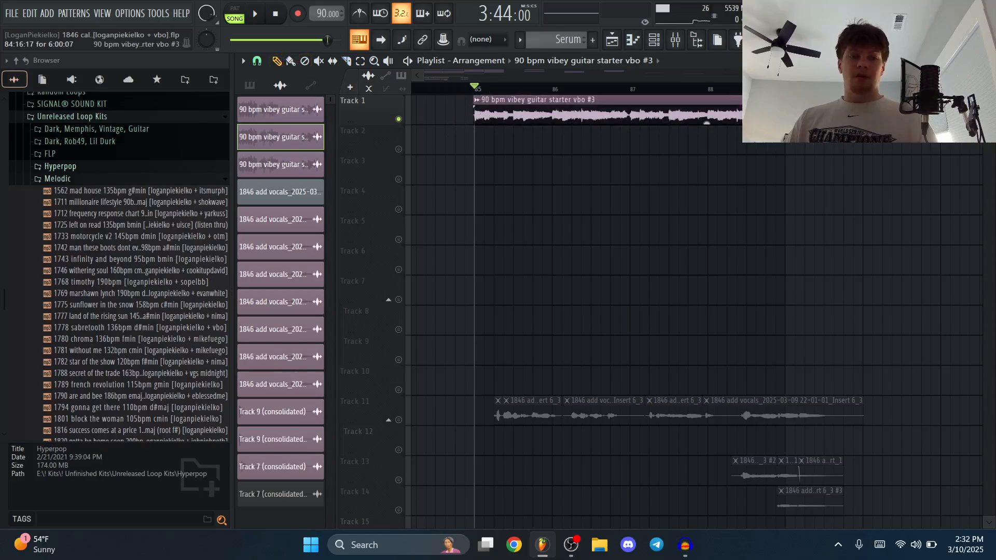
key("space")
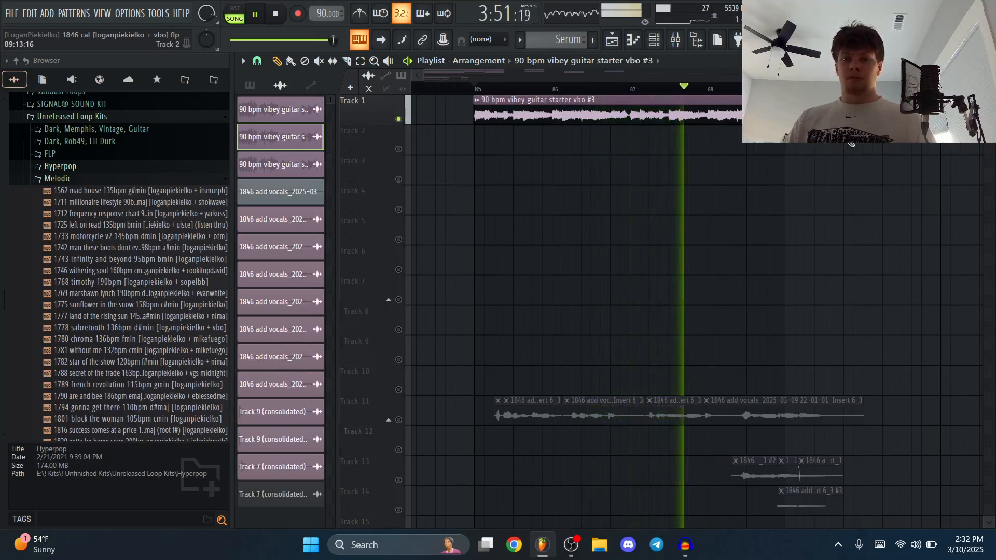
key("space")
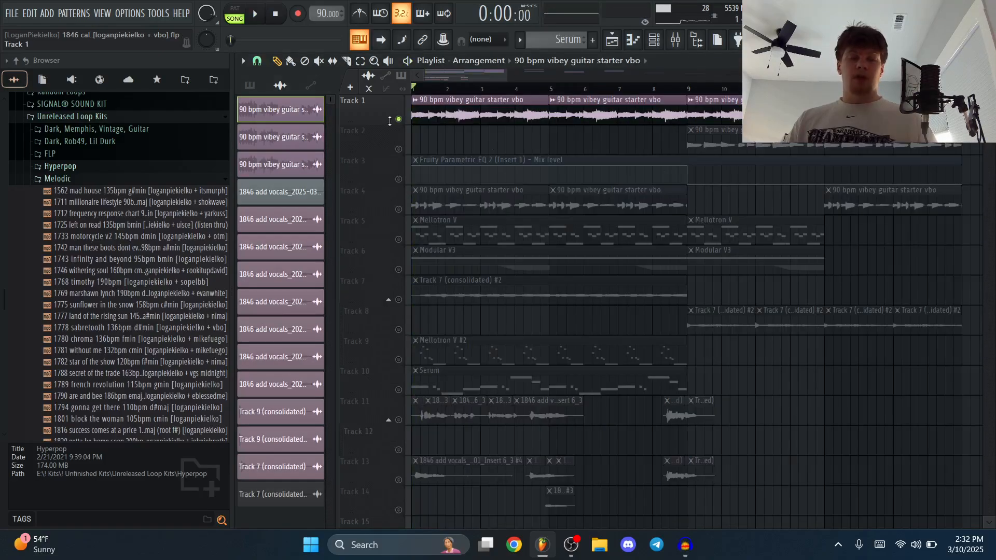
- Check the audio clip settings of the first guitar starter clip on Track 1, close them and play the clip
double_click(435, 109)
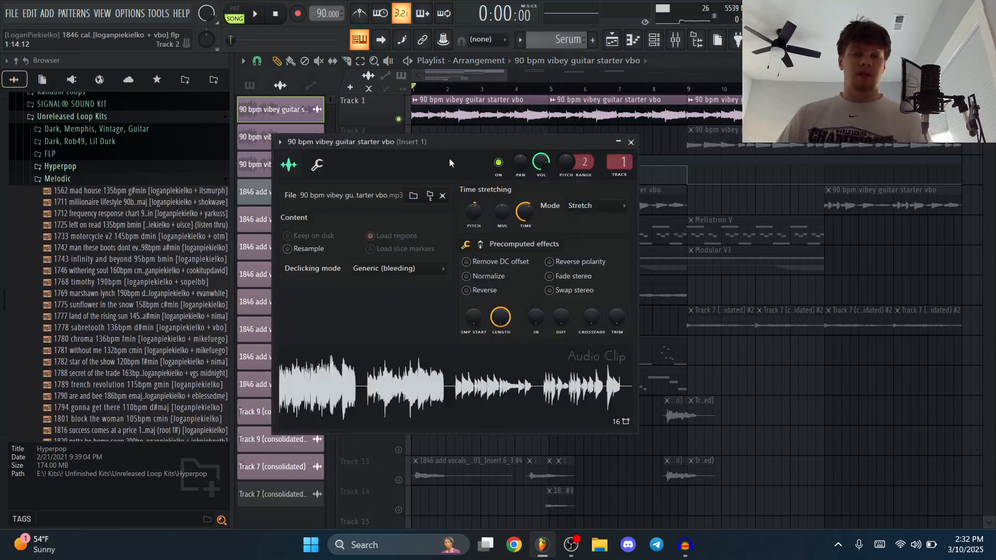
left_click(631, 142)
key("space")
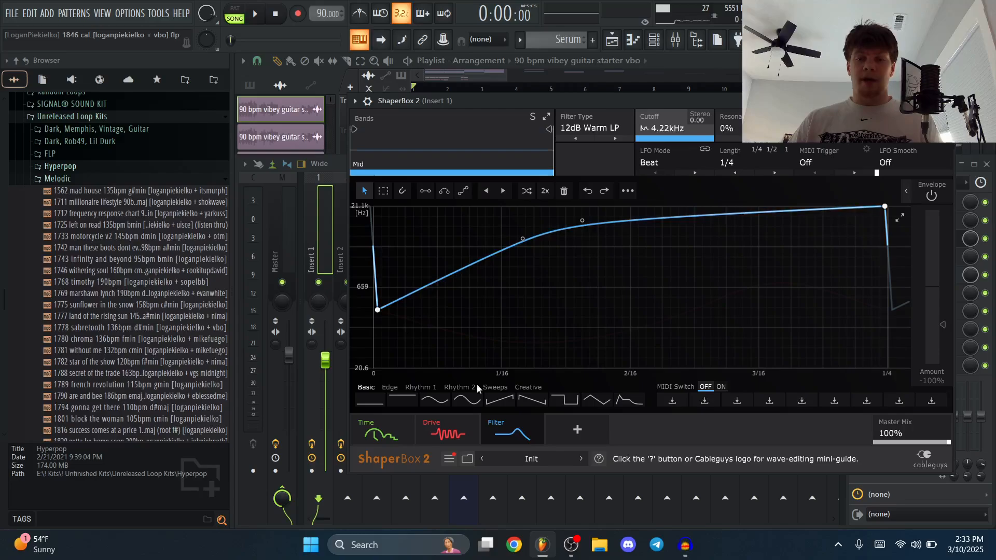
- Examine the Drive and Time modules of ShaperBox 2 and the Fruity Parametric EQ 2 curve on Insert 1
left_click(445, 428)
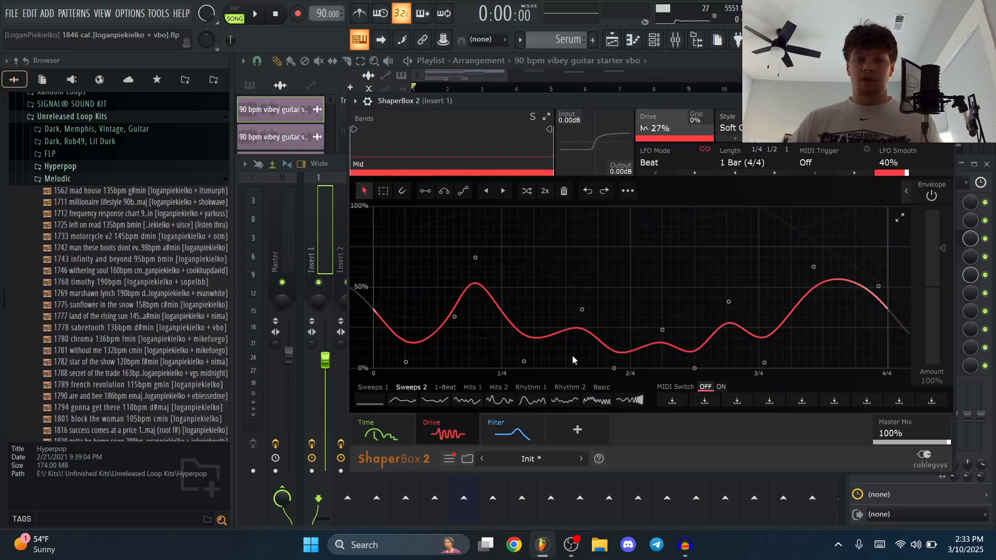
left_click(396, 423)
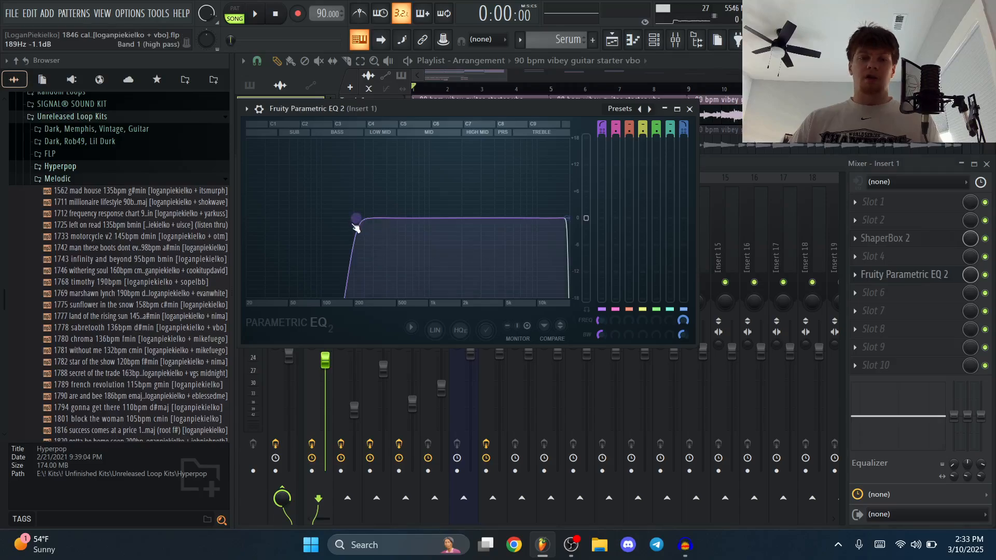
left_click(690, 109)
- Play the guitar layers on Tracks 1 to 4 from the start of the arrangement, and stop playback
key("space")
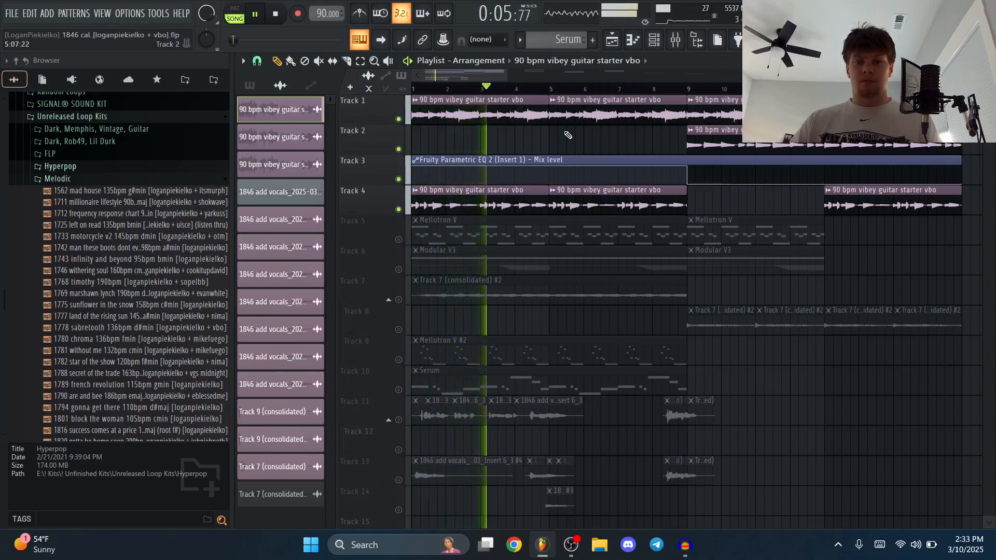
key("space")
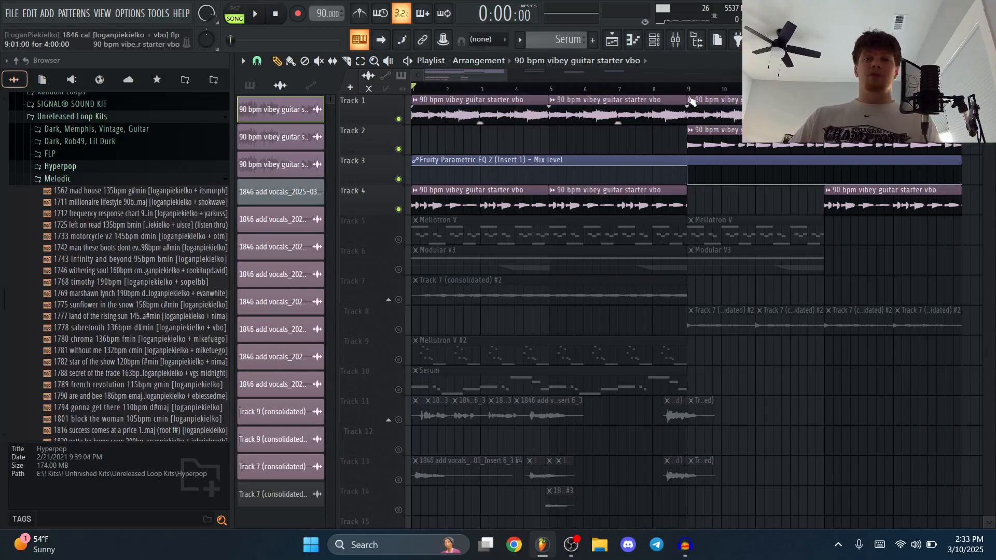
scroll(707, 185, "down", 3)
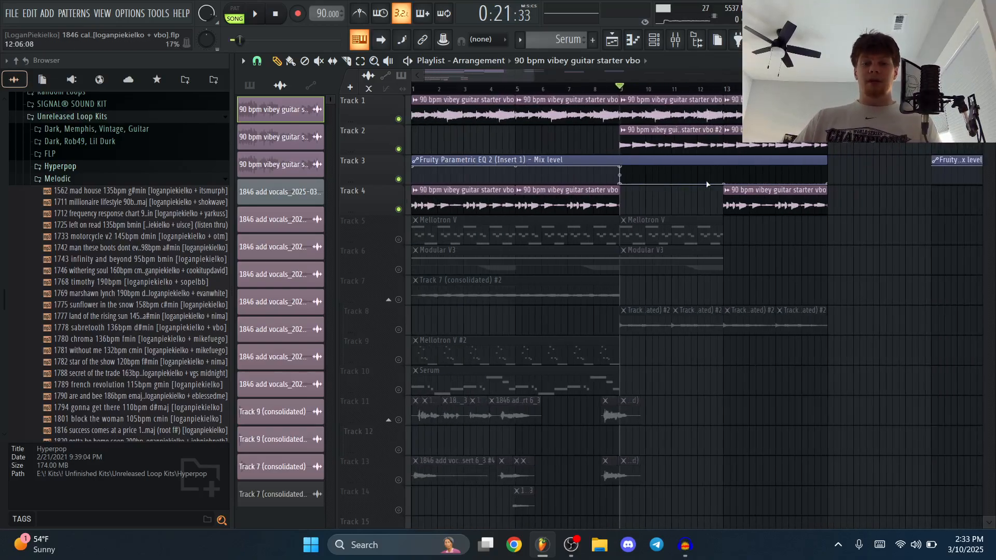
- Unmute Track 10 and open the Serum melody in the piano roll
left_click(399, 390)
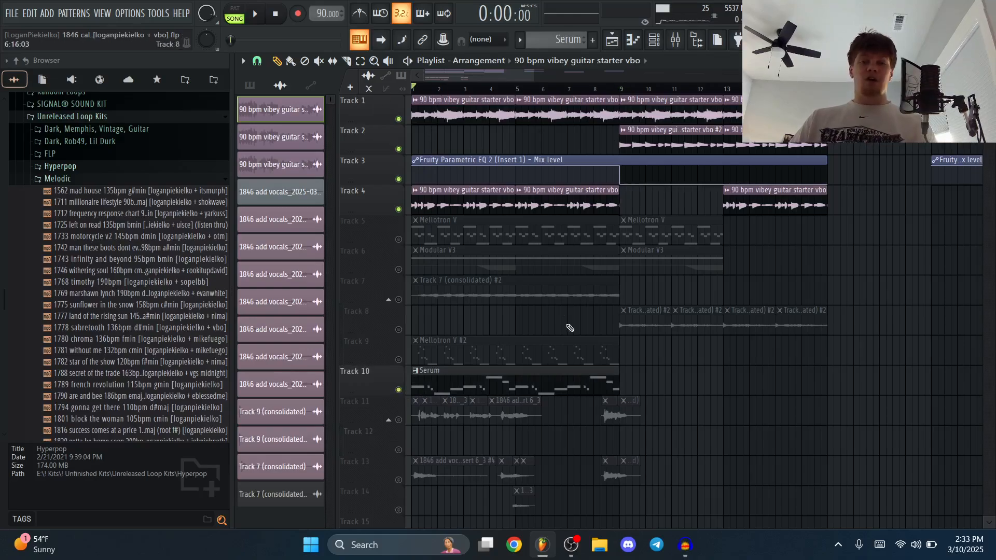
key("F7")
scroll(407, 154, "down", 1)
scroll(332, 168, "up", 1)
scroll(311, 171, "up", 1)
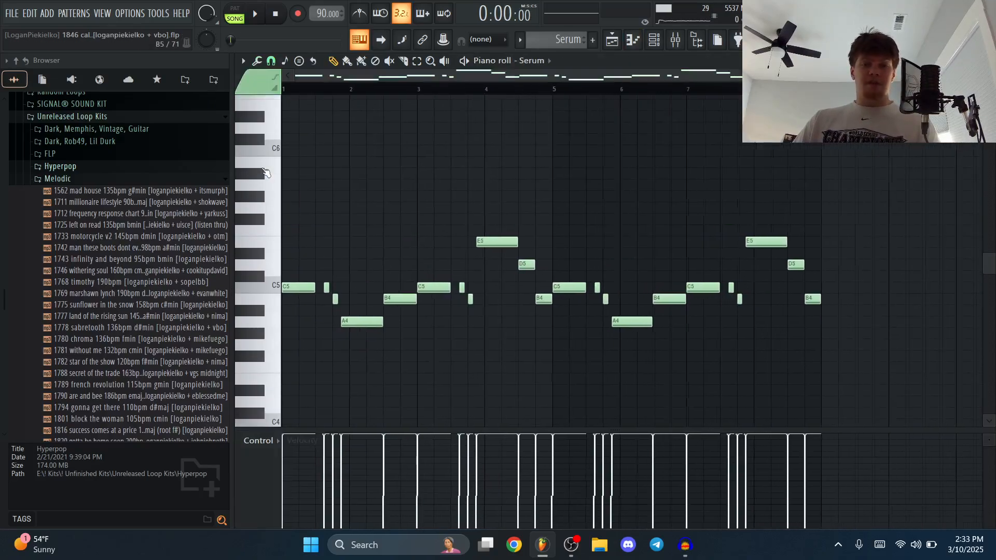
scroll(291, 169, "up", 1)
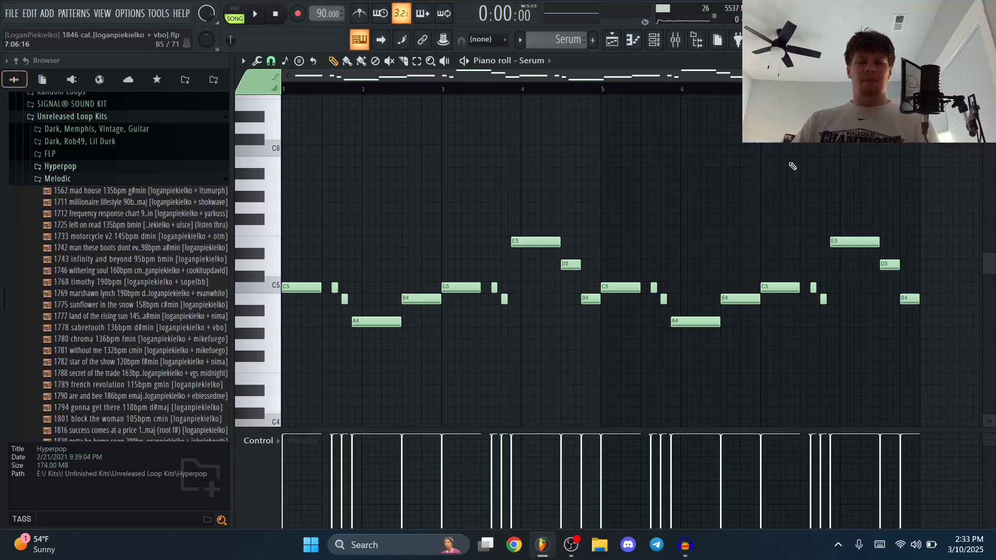
- Play the Serum melody together with the guitar layers, stop playback and close the piano roll
key("space")
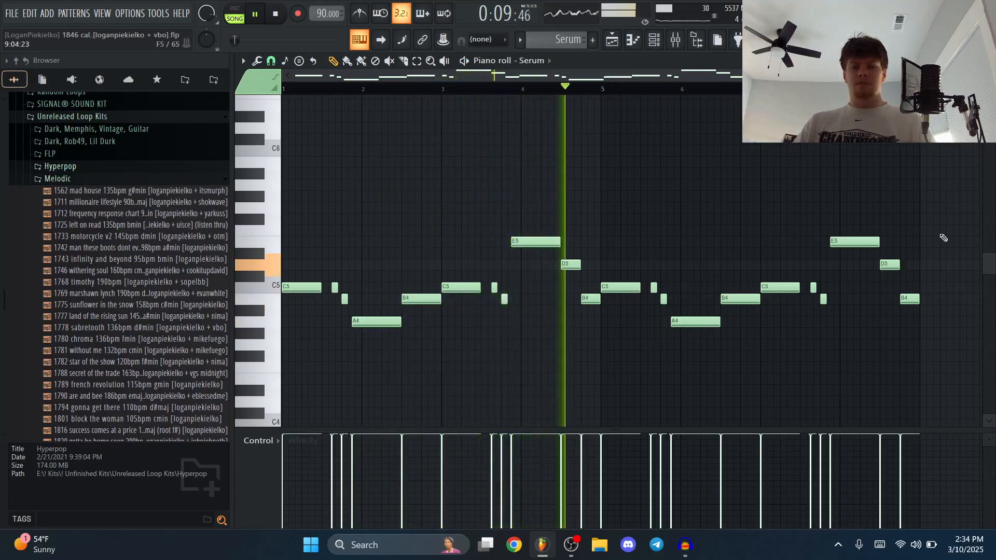
key("space")
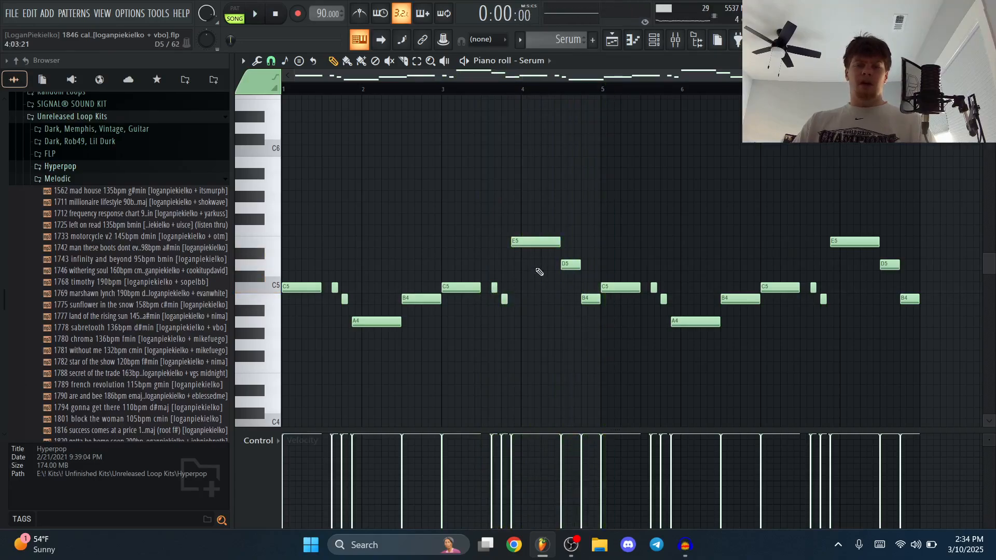
left_click(988, 61)
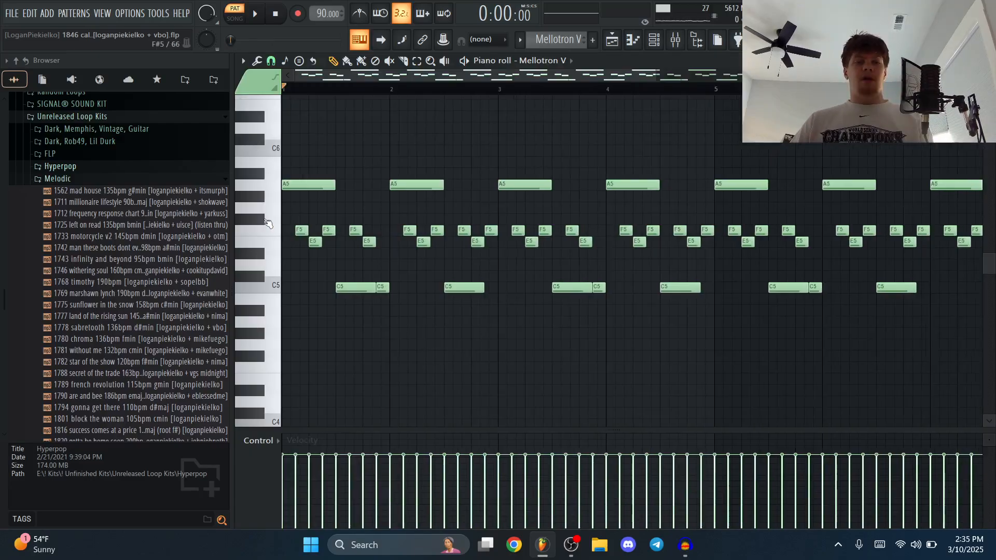
- Examine the Mellotron V notes in the piano roll and play the pattern
scroll(441, 332, "down", 1)
scroll(258, 237, "up", 2)
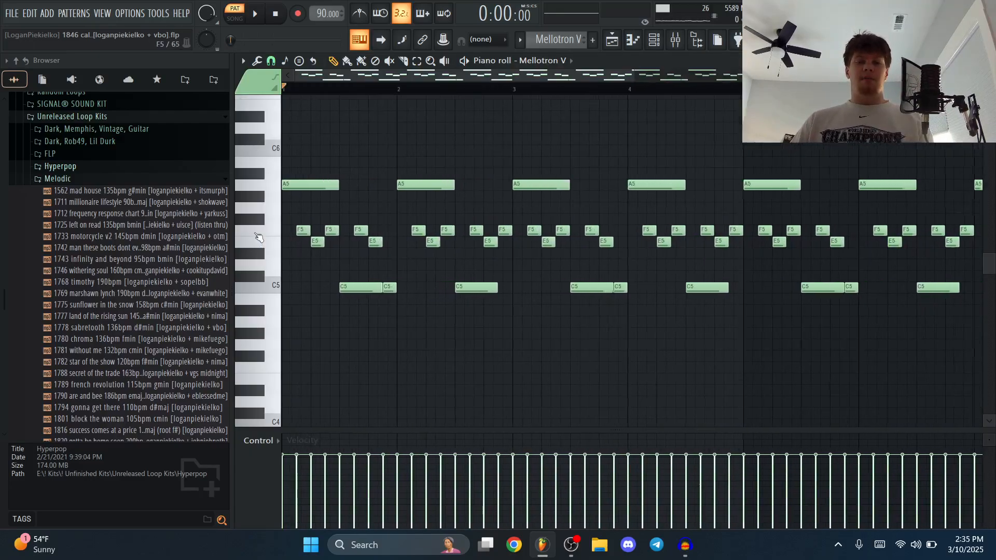
key("space")
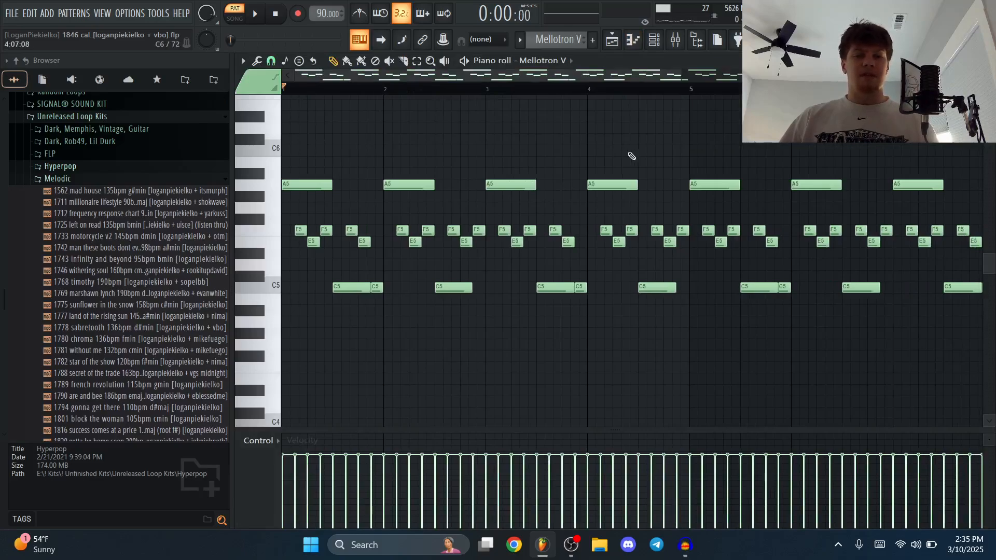
key("space")
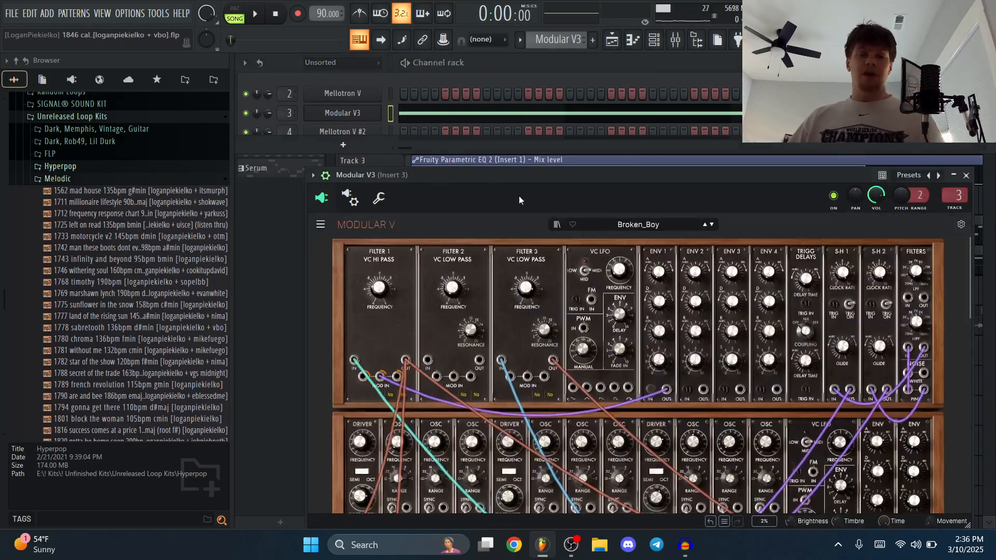
- View the preset list of Modular V3 and close the synth, keeping the Broken_Boy preset
left_click(657, 229)
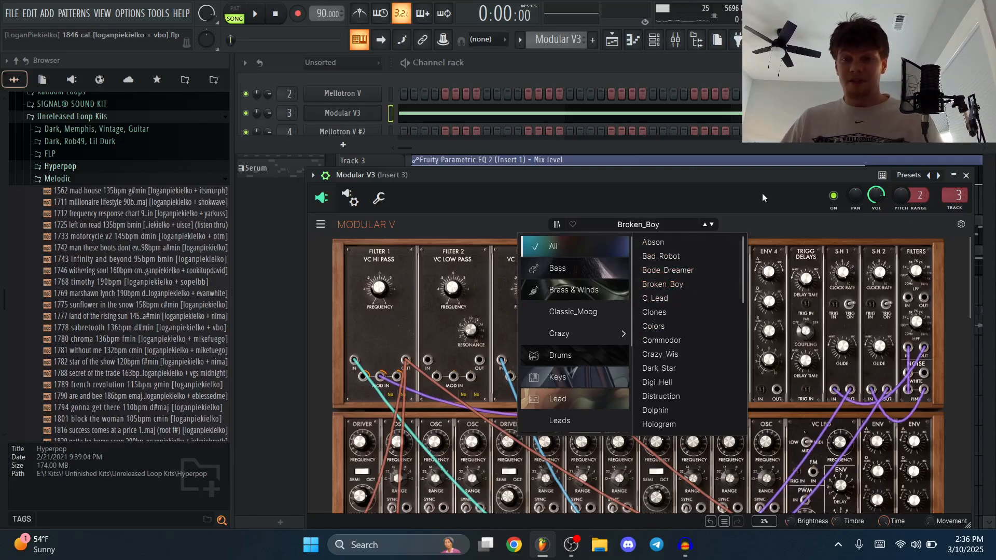
left_click(970, 177)
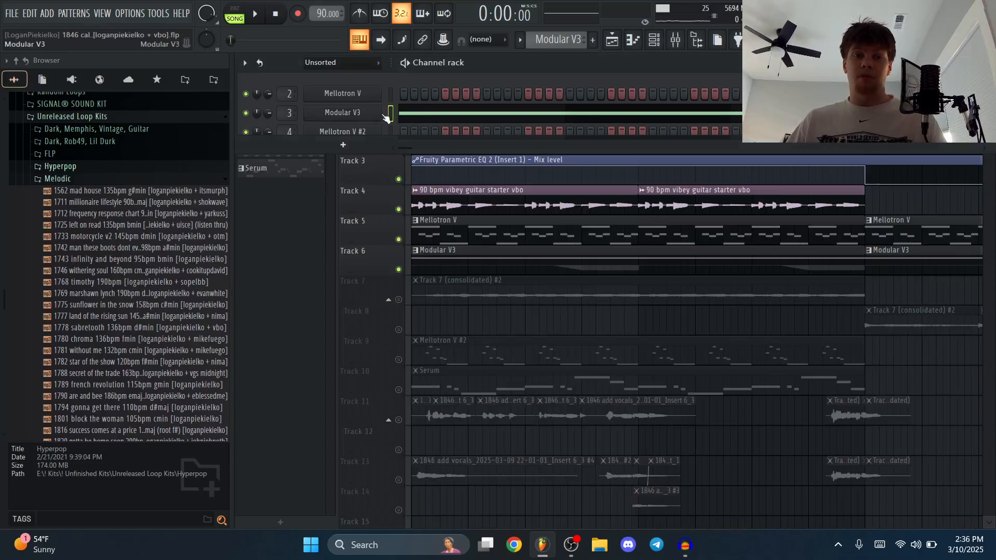
- Open the Modular V3 pattern in the piano roll and play its sustained B5 notes
left_click(398, 114)
scroll(404, 183, "up", 2)
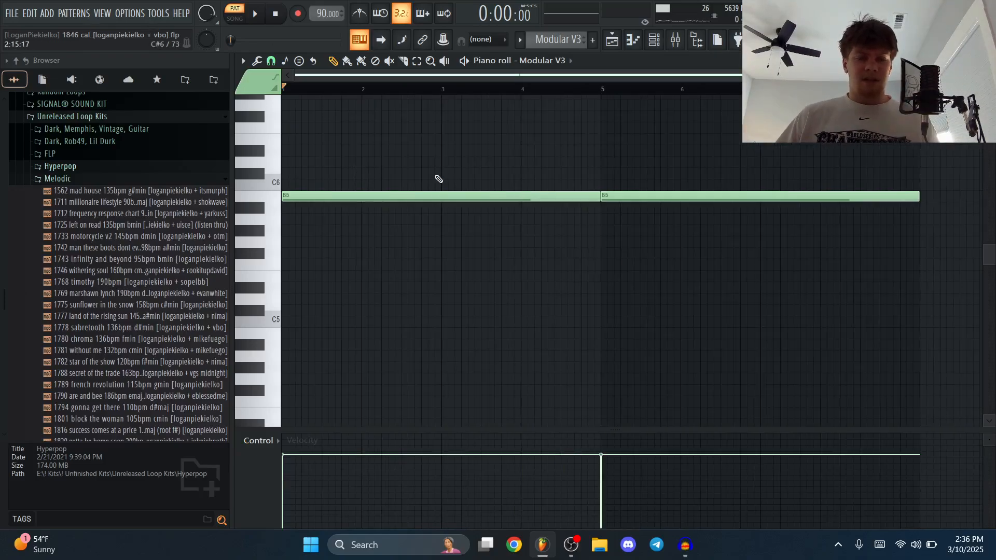
key("space")
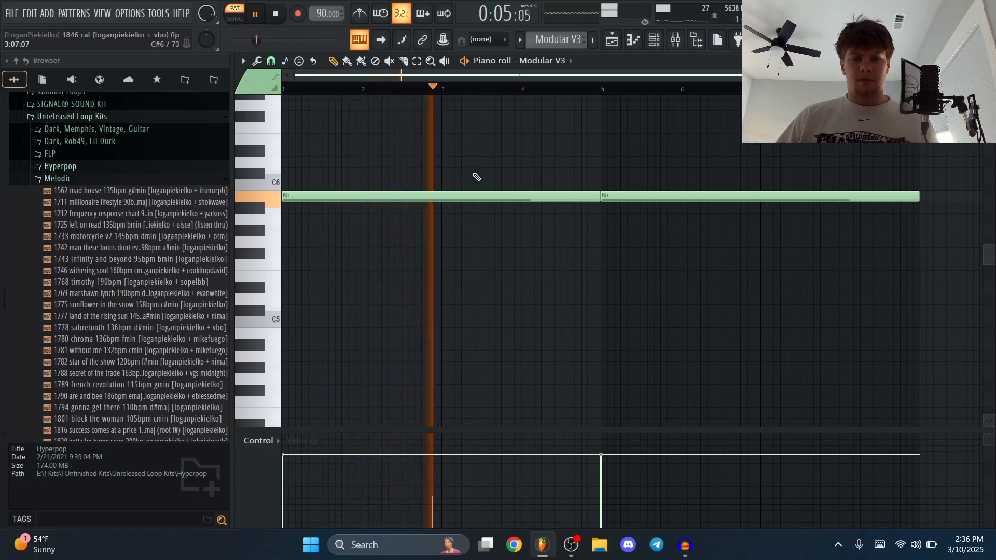
key("space")
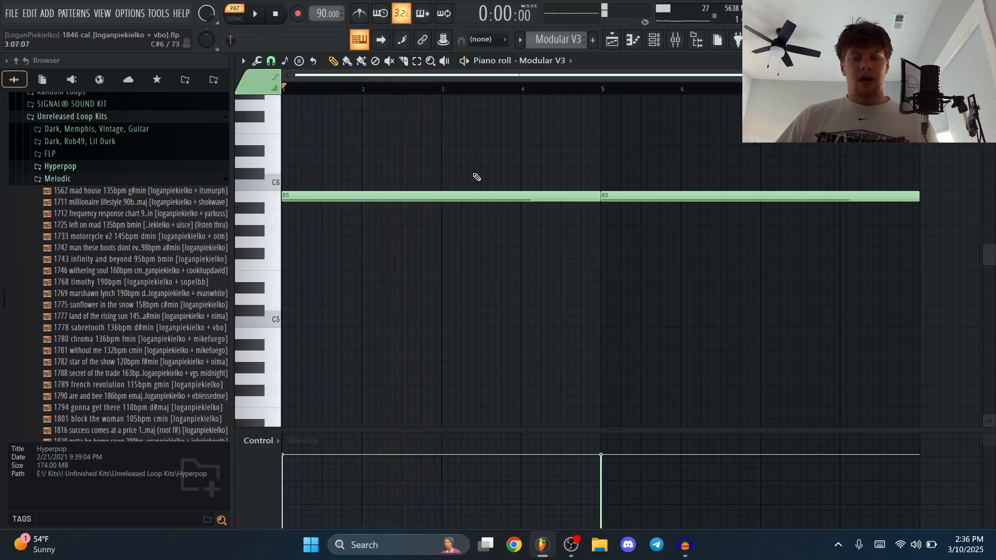
- Show the channel pitch events for Modular V3 below the notes and play the pitch bend from bar 3
left_click(275, 442)
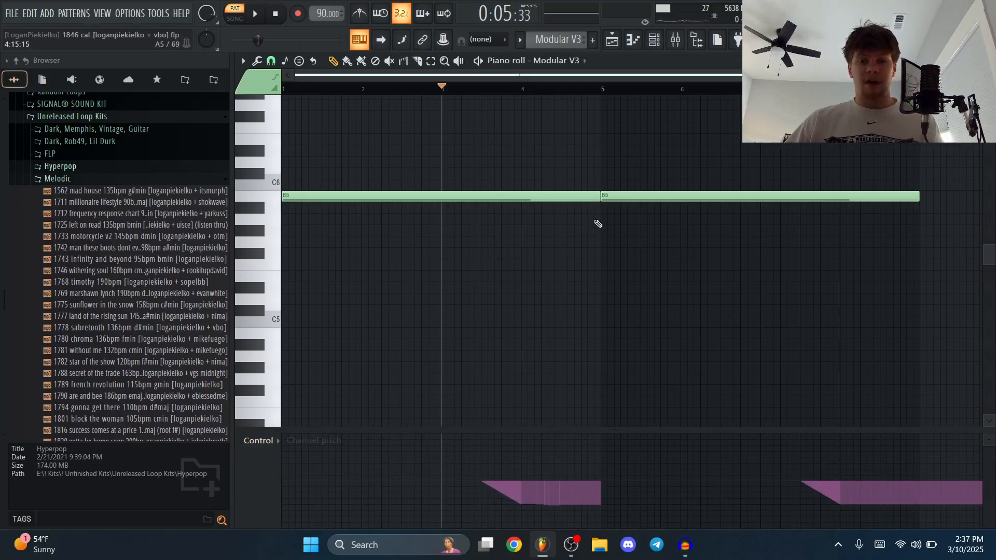
key("space")
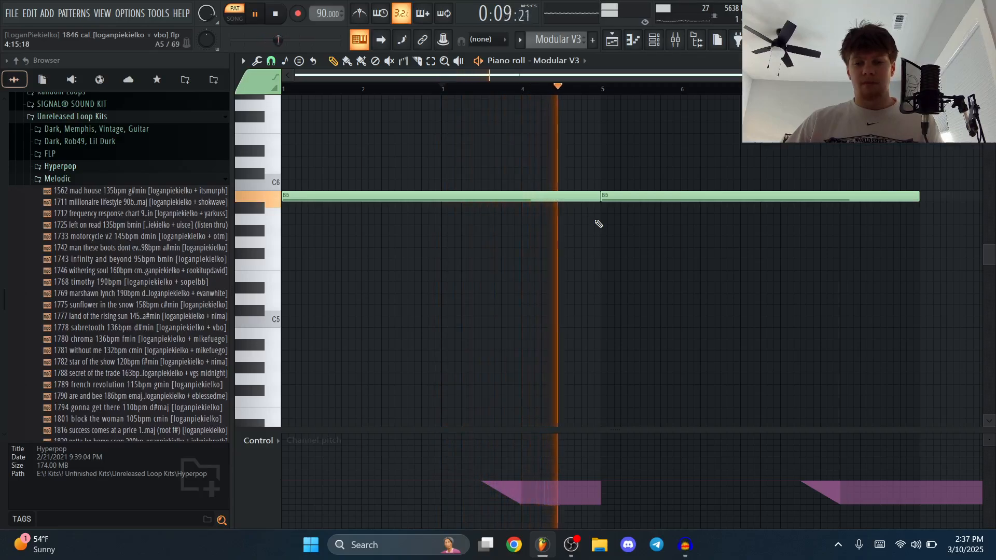
key("space")
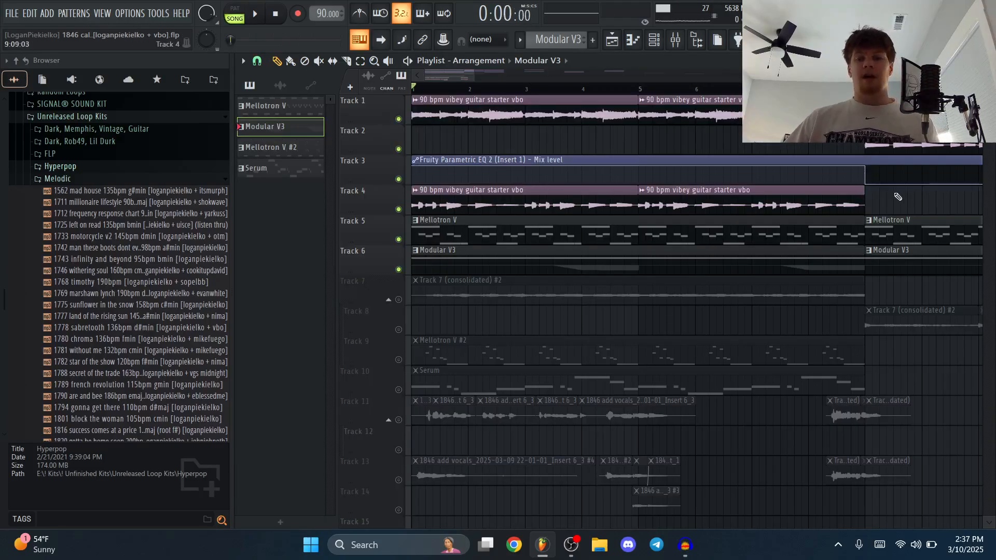
- Play the arrangement from the start with the guitar, Mellotron V and Modular V3 tracks enabled
scroll(903, 207, "down", 3)
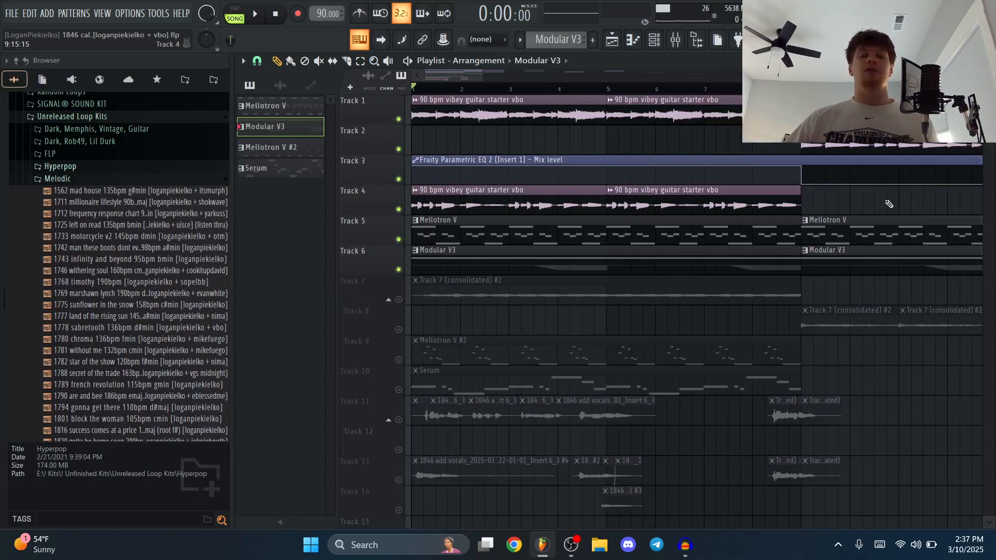
key("space")
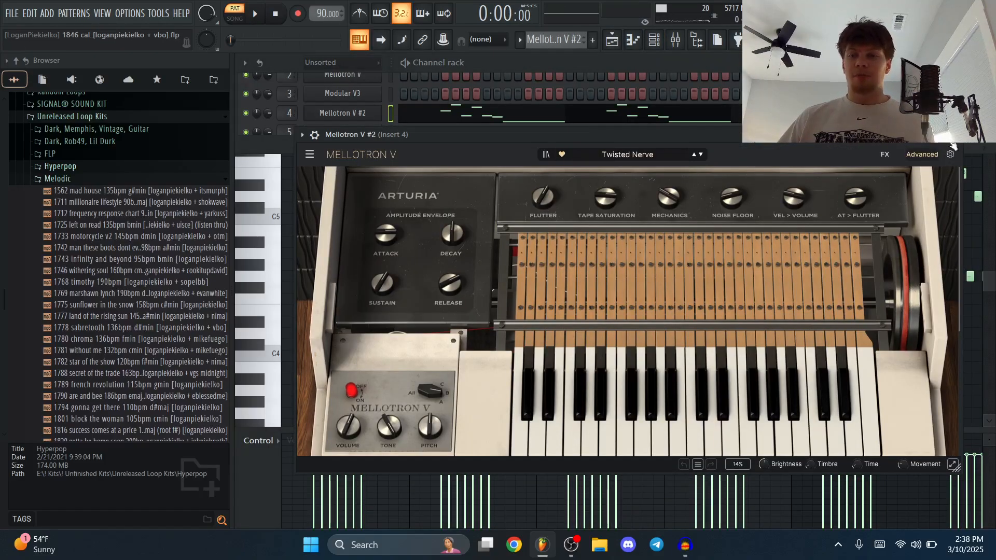
- Close the Mellotron V #2 synth and play its note pattern in the piano roll
key("Escape")
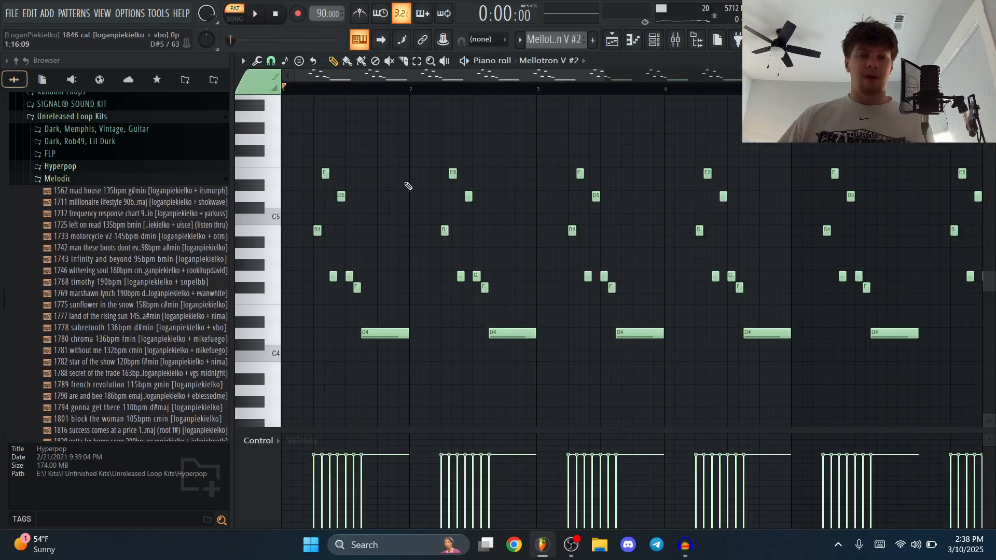
key("space")
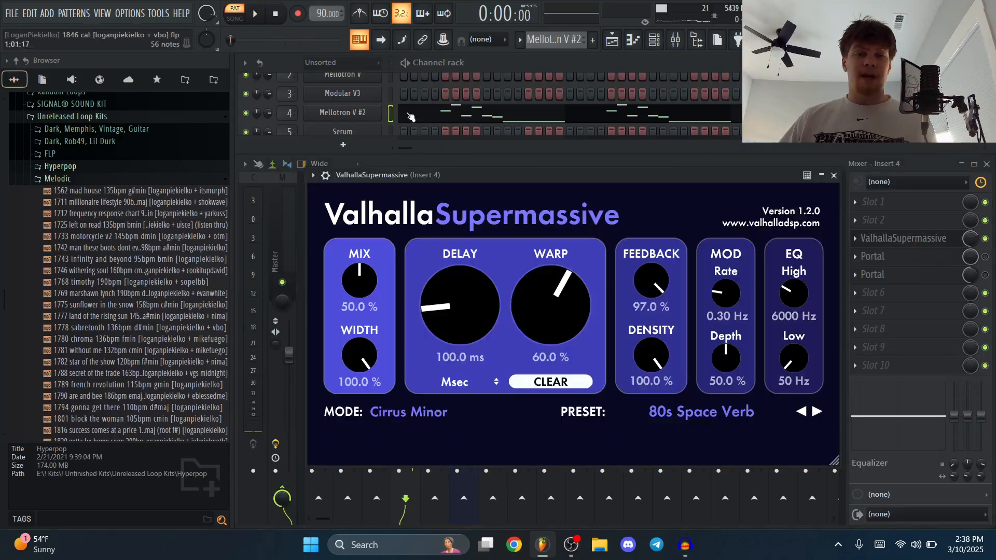
- Play the Mellotron V #2 pattern while reviewing ValhallaSupermassive and the two Portal effects on Insert 4, and close the effect window
key("space")
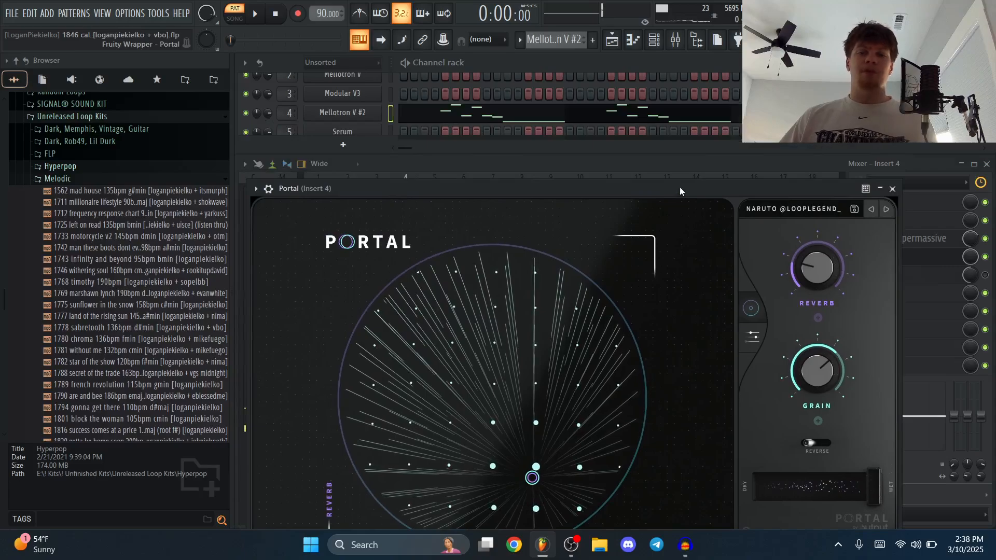
key("space")
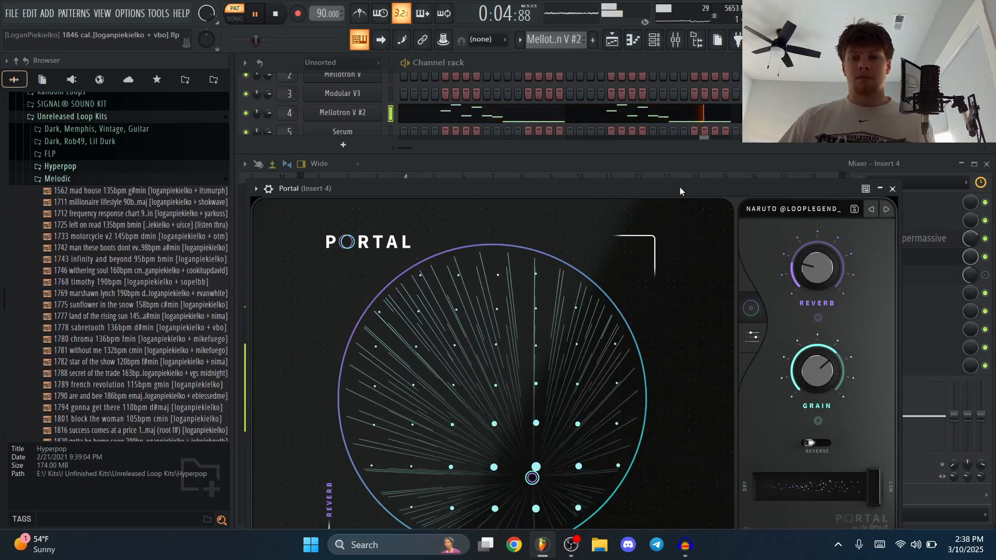
key("space")
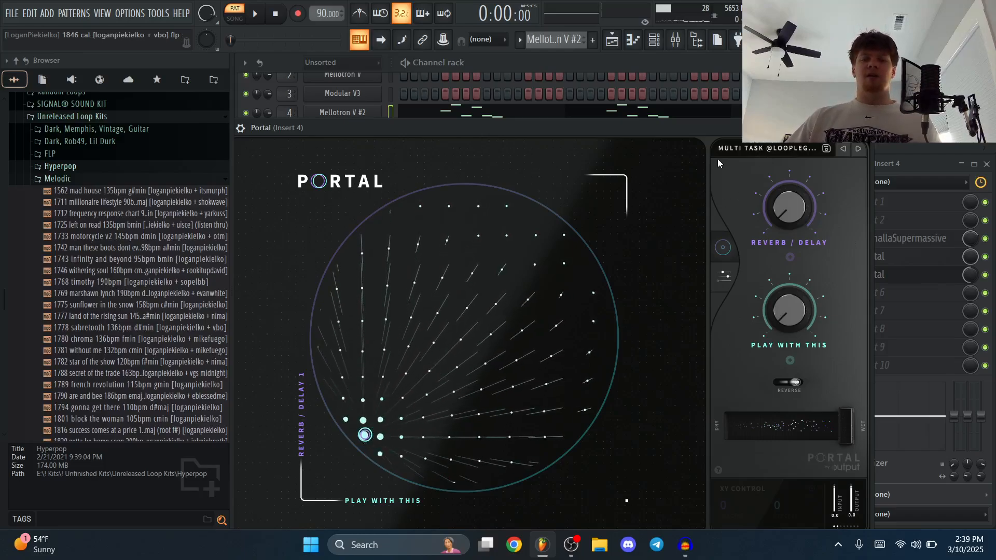
key("space")
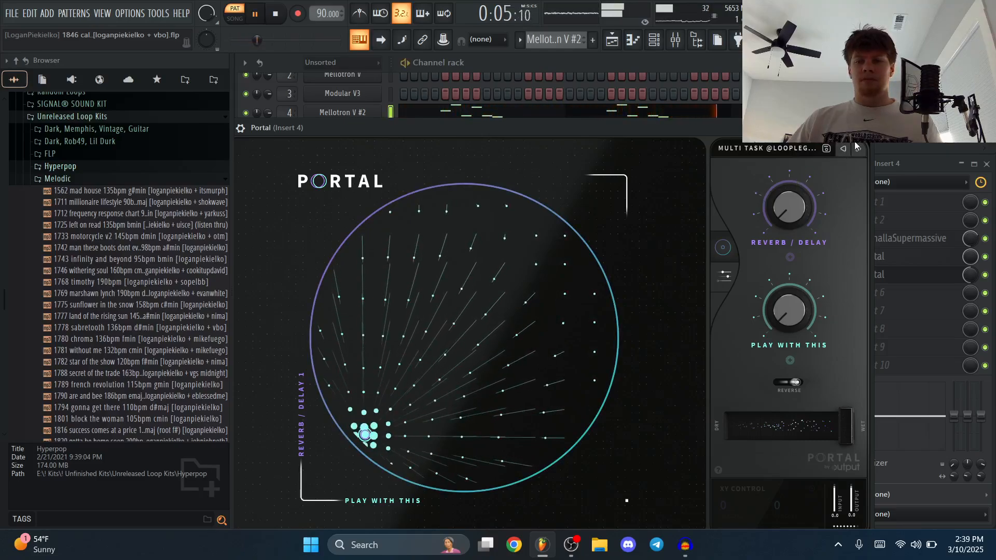
key("space")
key("Escape")
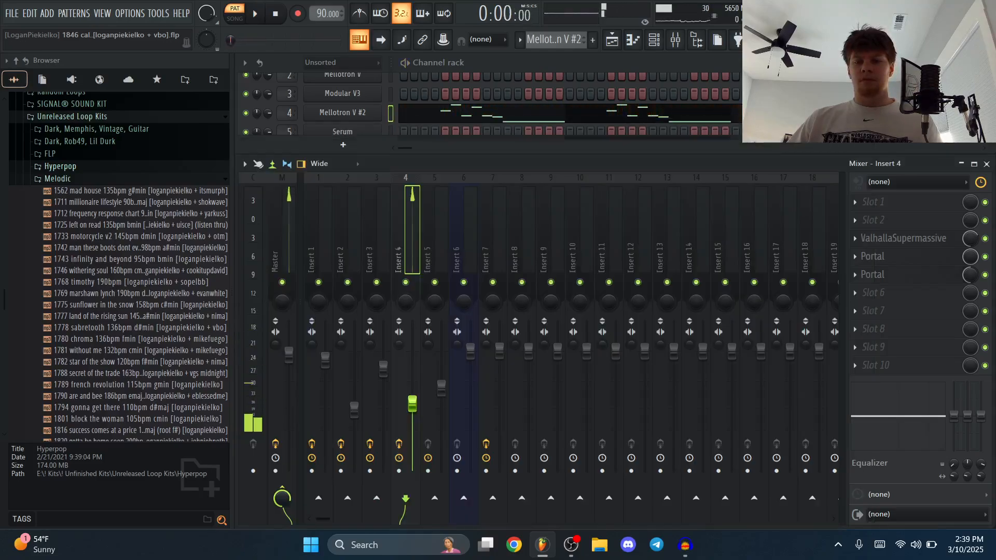
- Try extending the Track 7 (consolidated) #2 clip to about bar 17 in the playlist, and undo the change
key("F5")
left_click_drag(631, 302, 835, 304)
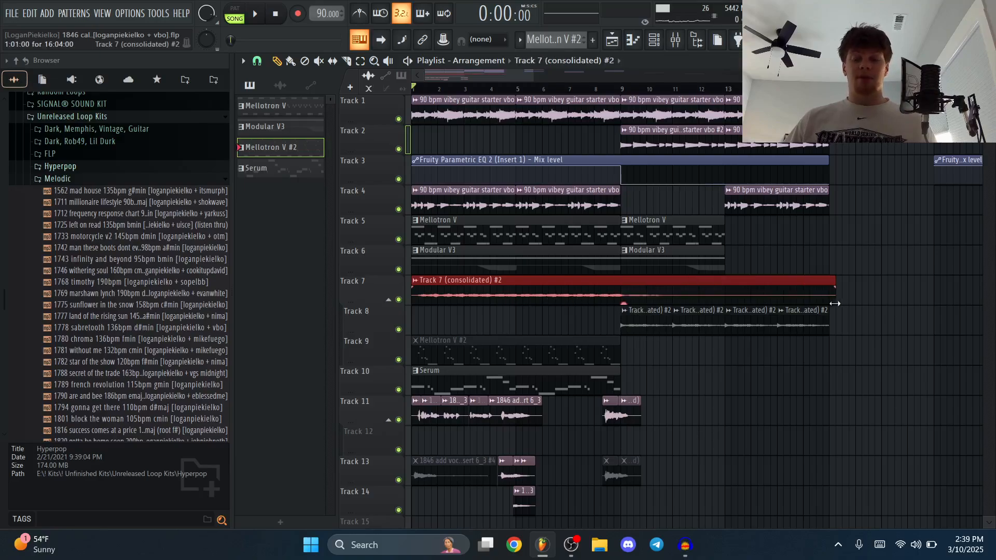
key("ctrl+z")
- Play the arrangement from bar 9 with Tracks 1 to 8 enabled and all tracks below them muted
scroll(769, 310, "up", 2)
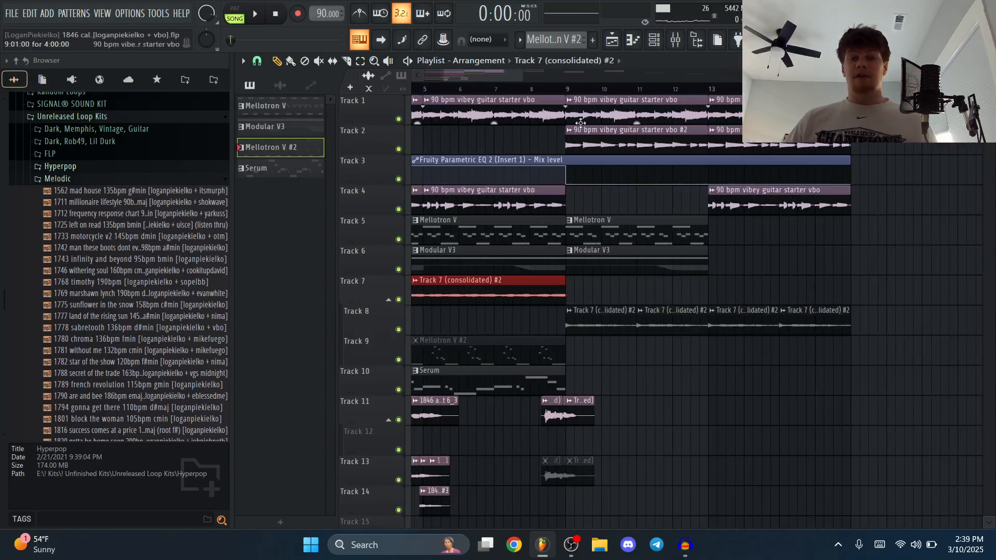
scroll(693, 250, "up", 2)
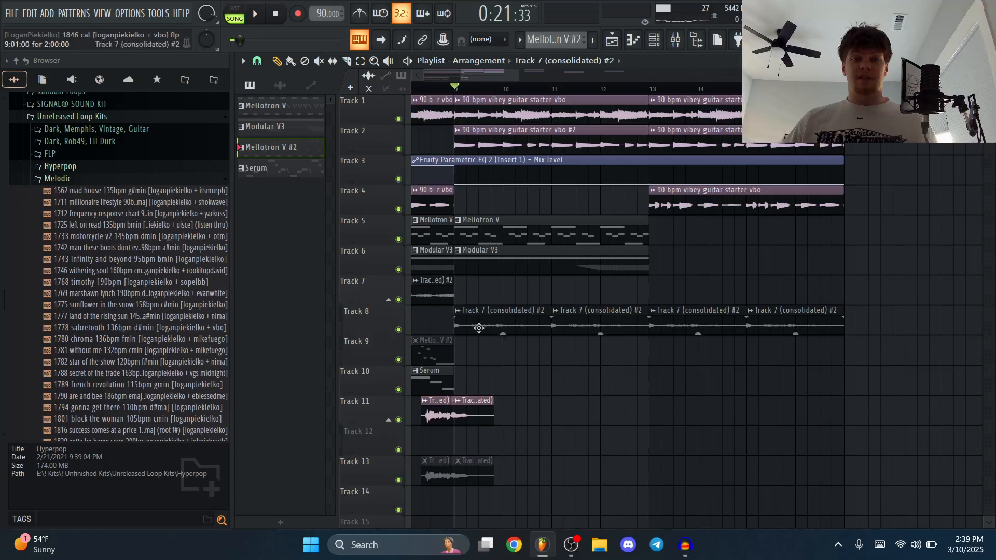
right_click(398, 329)
key("space")
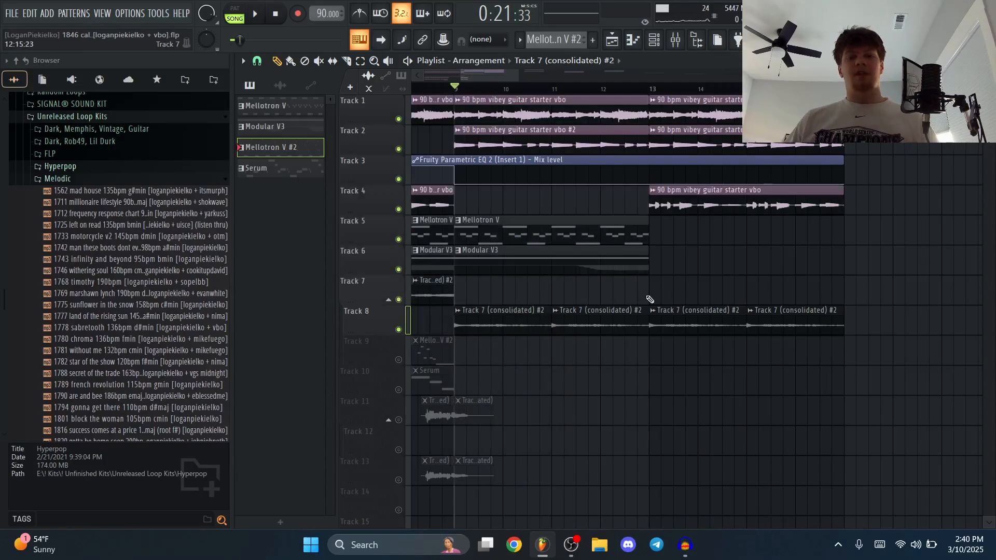
key("space")
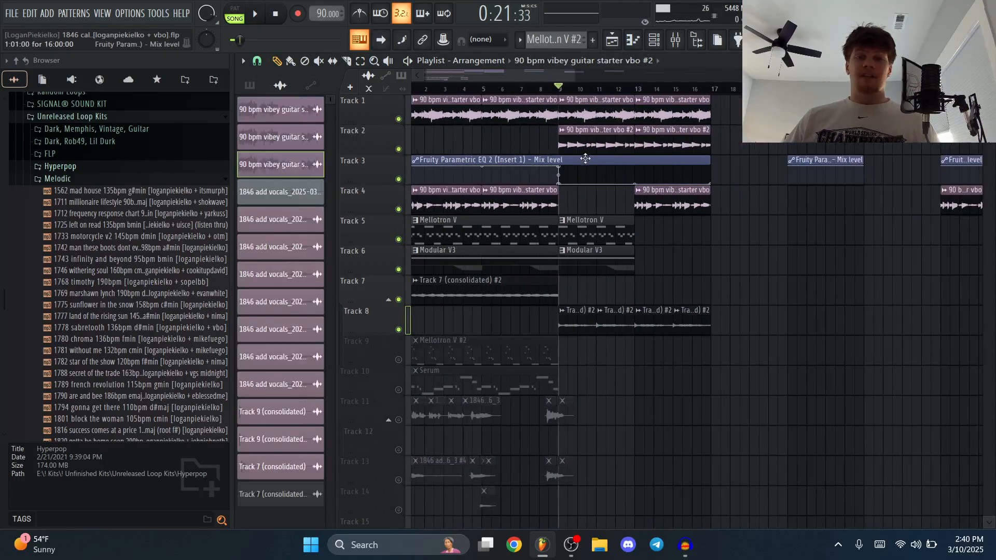
- Play the Track 2 guitar clip from bar 9 with only Tracks 2 and 3 enabled
scroll(585, 158, "up", 5)
key("space")
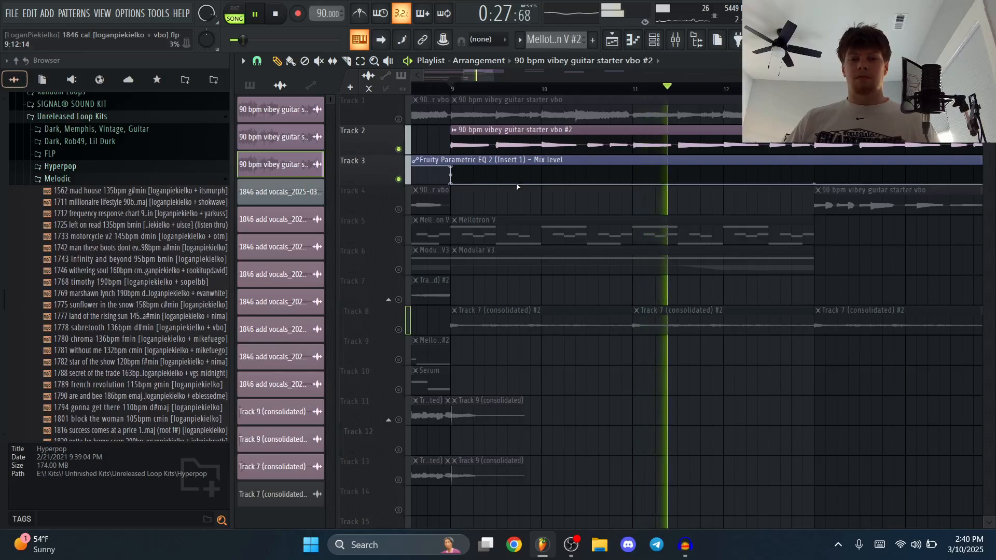
key("space")
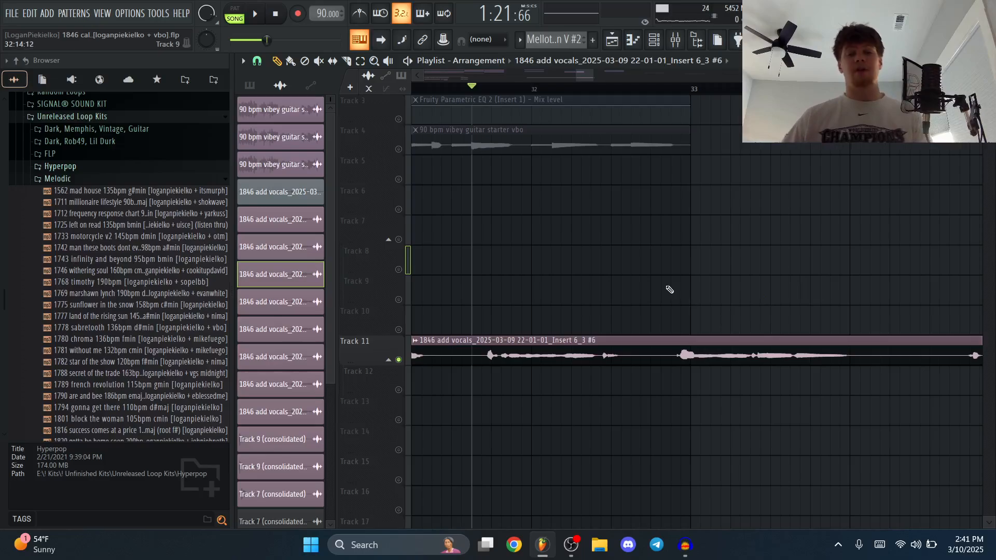
- Play the soloed vocal recording on Track 11 twice from the middle of bar 31, opening its clip settings between the playbacks
key("space")
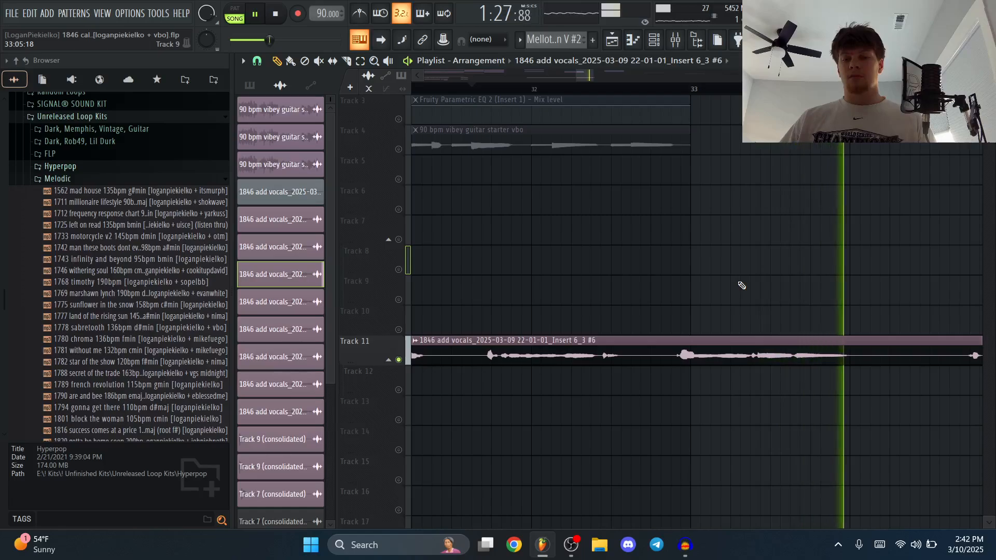
key("space")
scroll(742, 285, "down", 5)
scroll(740, 284, "up", 4)
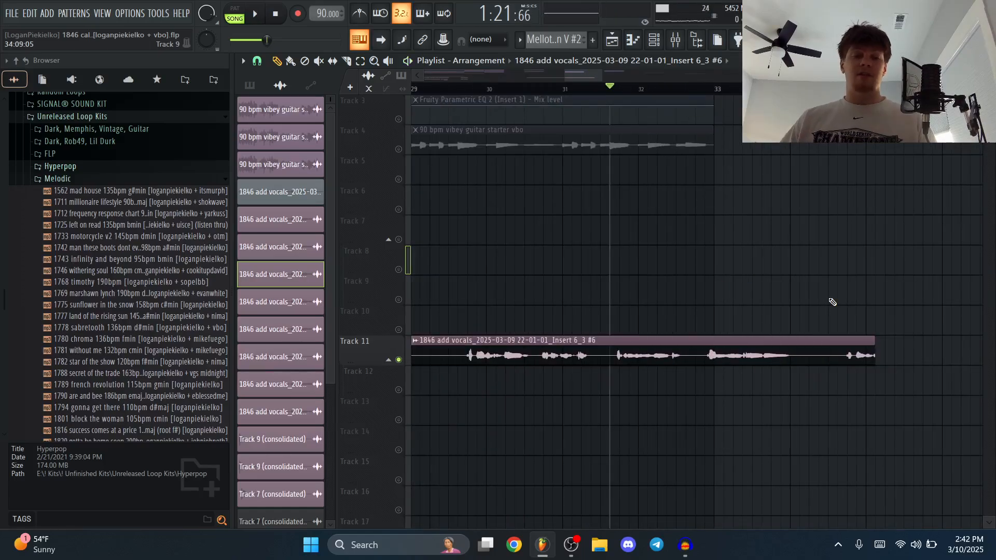
double_click(732, 357)
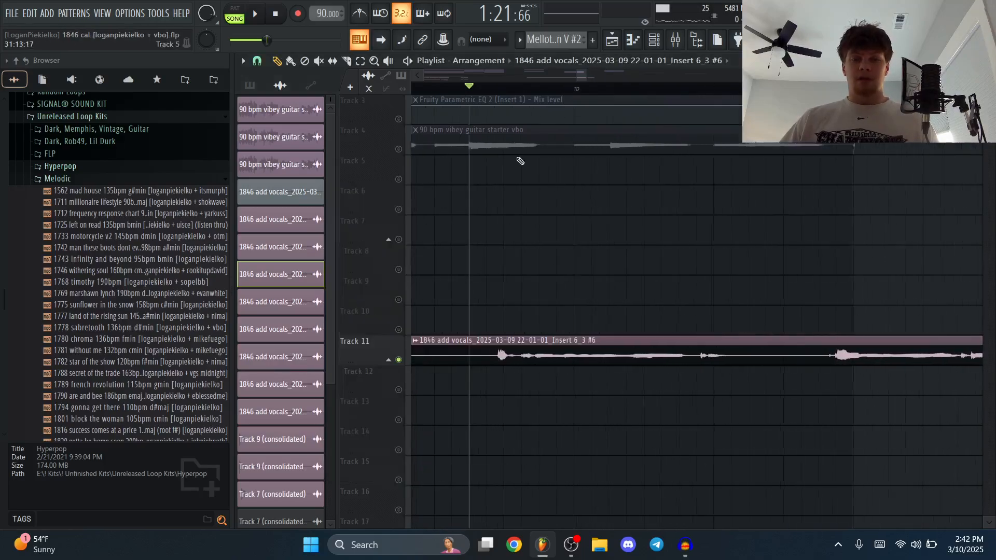
key("space")
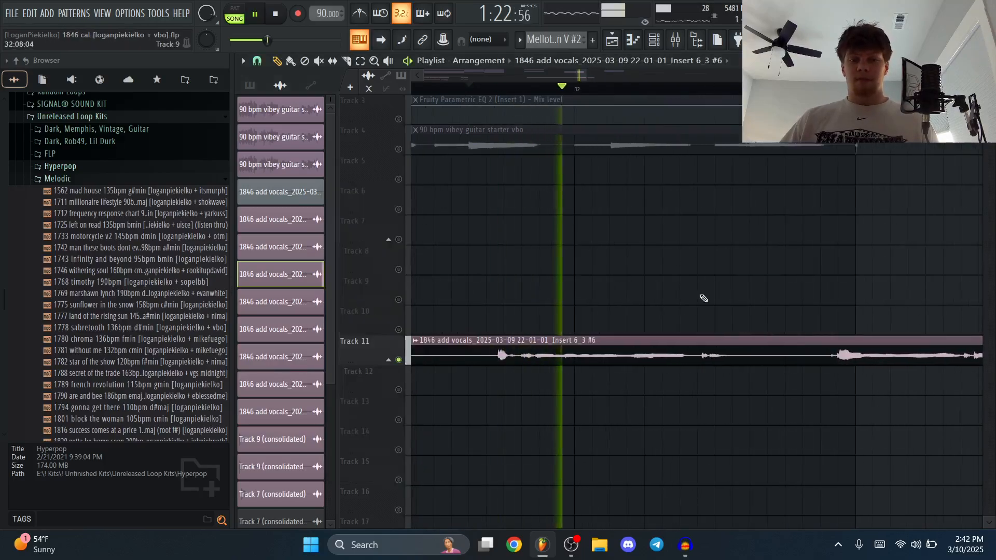
scroll(618, 285, "down", 2)
key("space")
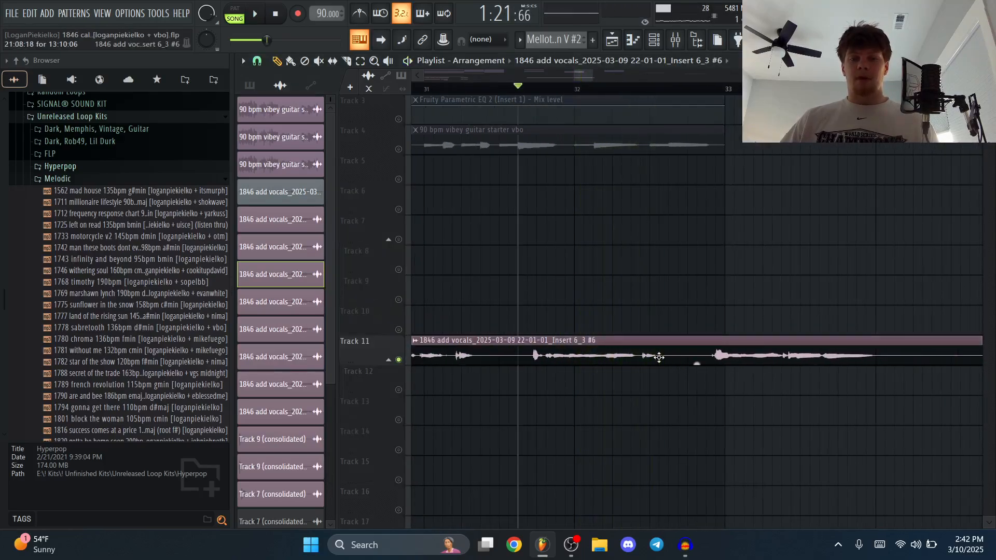
- Set the Track 11 vocal clip's time stretching mode to e3 mono and play the take again
double_click(718, 356)
left_click(667, 265)
left_click(630, 332)
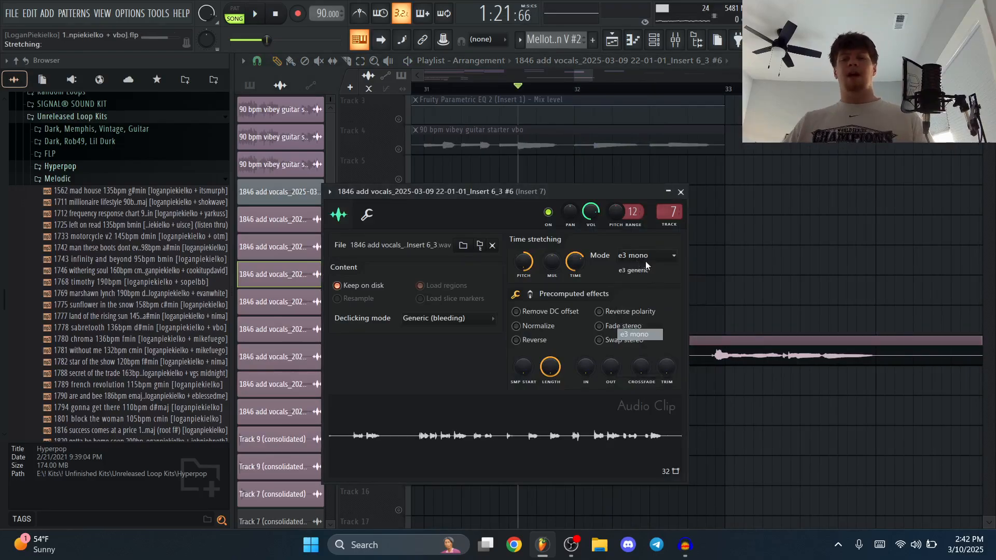
left_click(681, 193)
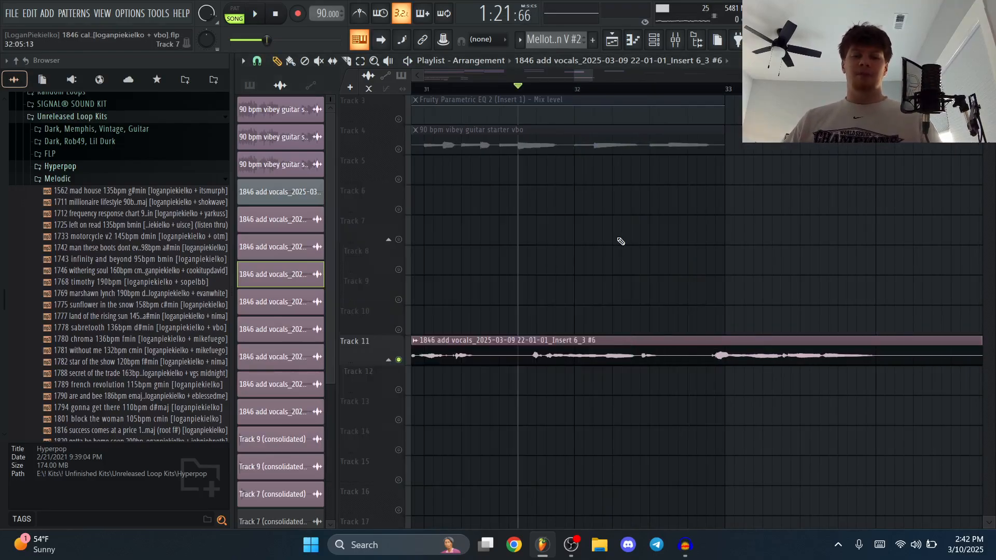
key("space")
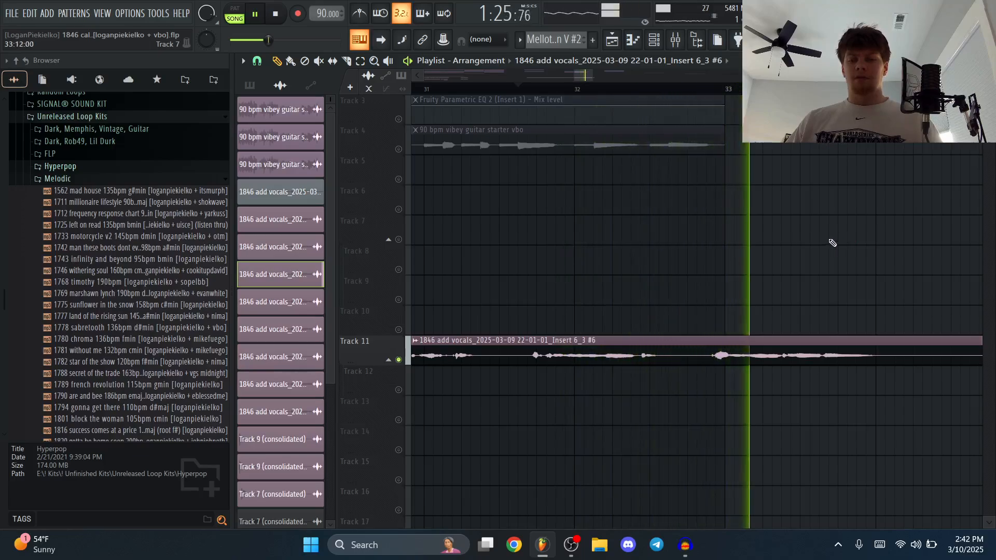
key("space")
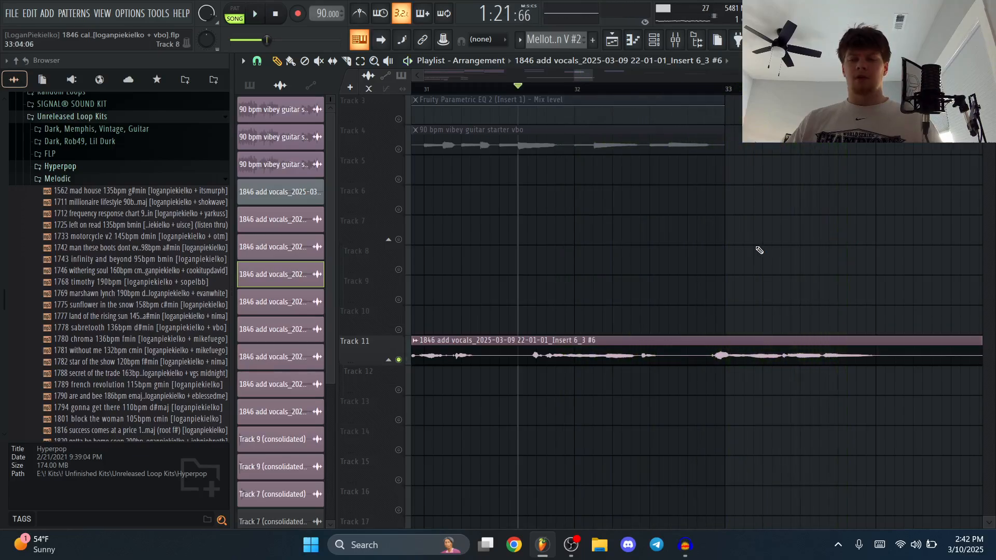
- Try lowering the vocal recording's note at bar 5 to C4 in the Newtone pitch corrector, and close it
scroll(759, 250, "down", 3)
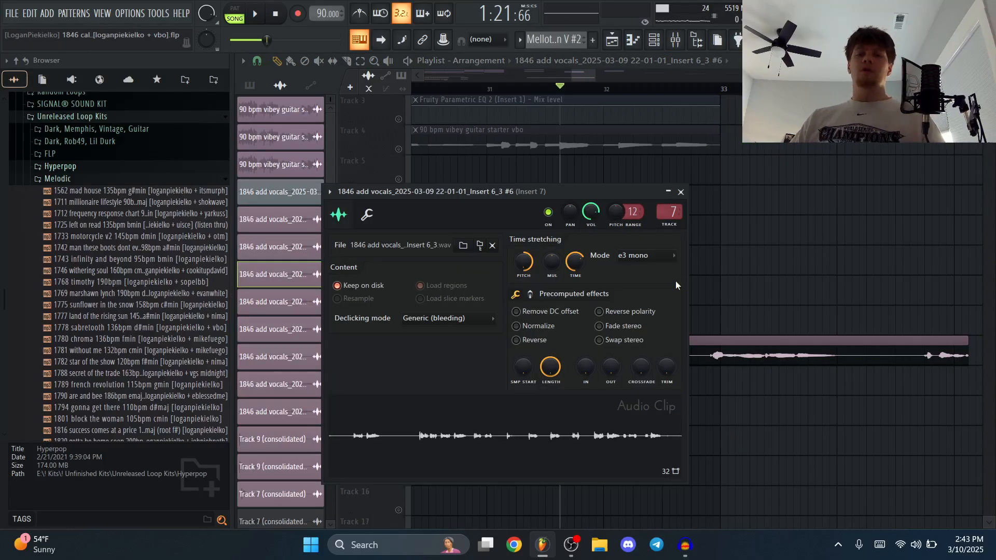
right_click(607, 432)
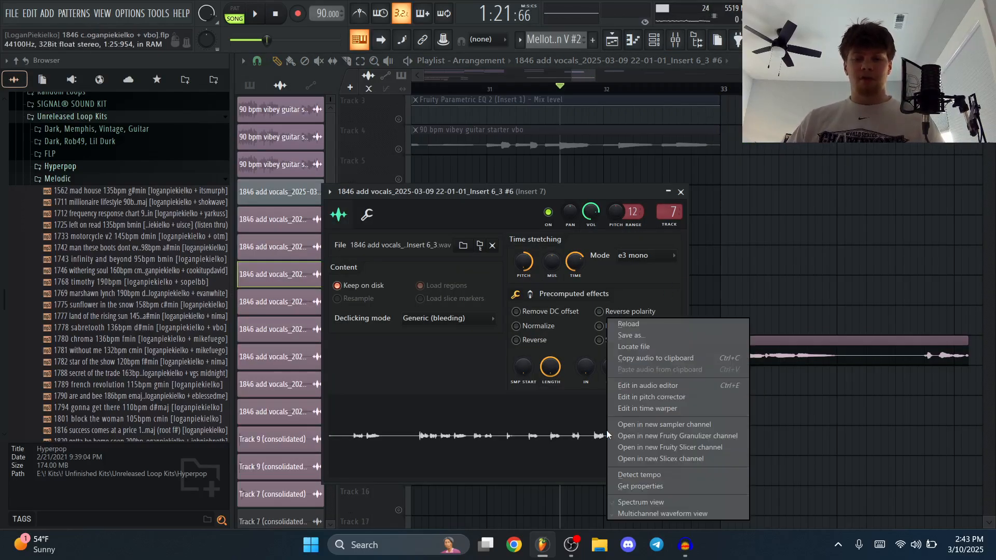
left_click(684, 398)
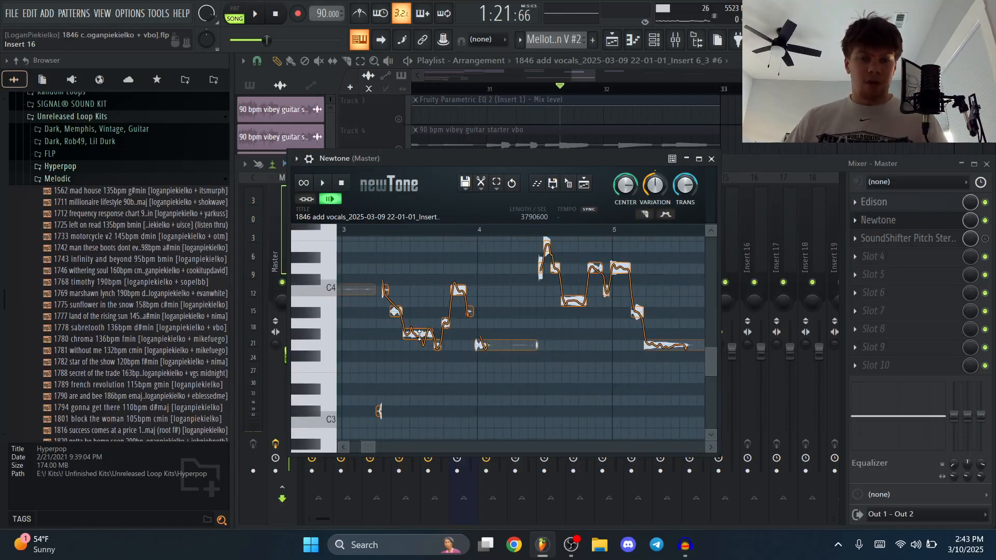
left_click(419, 334)
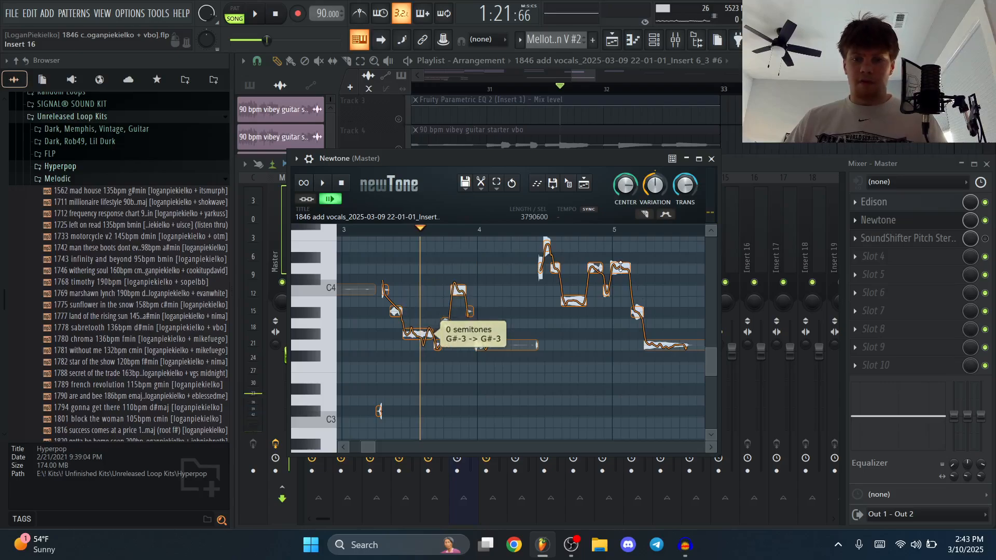
left_click_drag(621, 267, 621, 289)
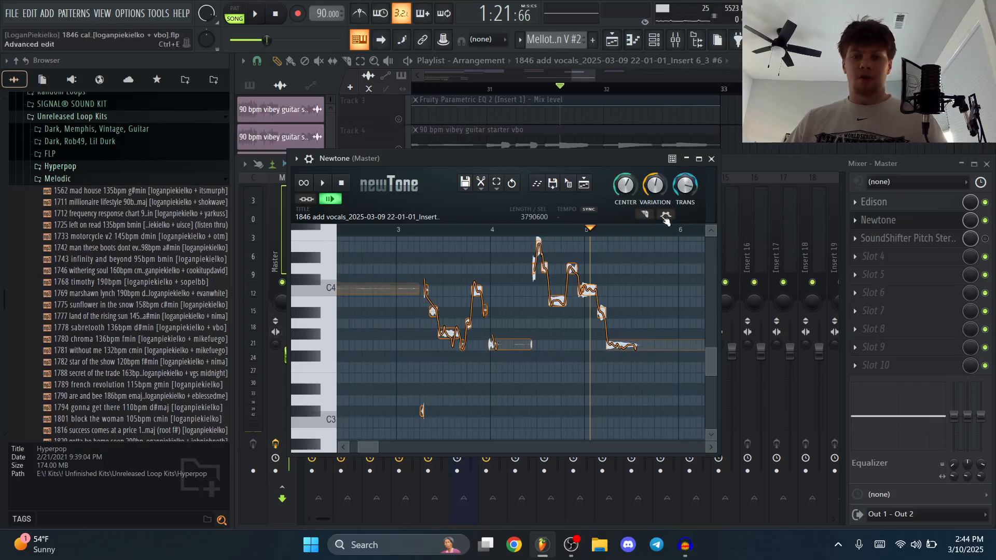
left_click(711, 158)
scroll(622, 358, "down", 3)
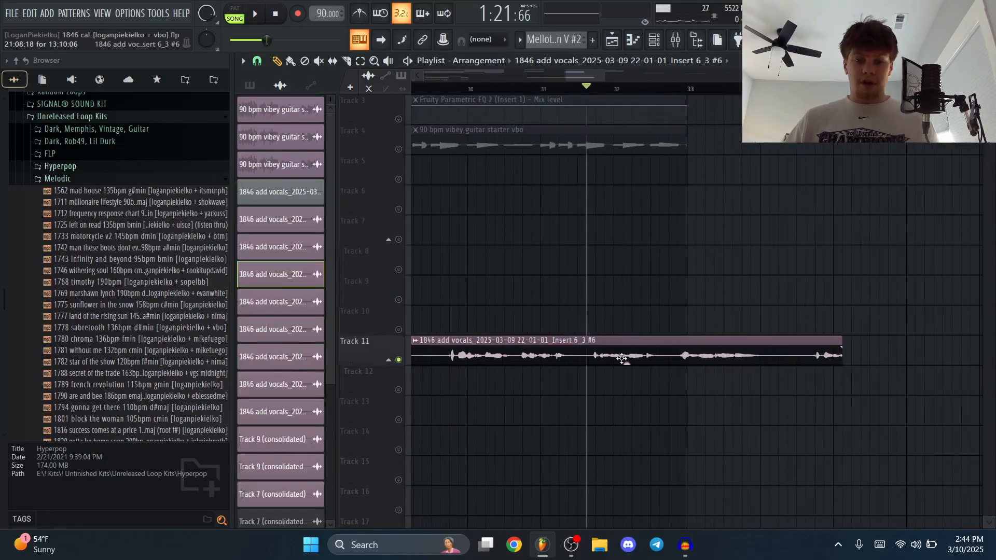
- Review Fruity Parametric EQ 2 on Insert 7, enable and inspect ValhallaUberMod, and play the vocal recording through them
key("F9")
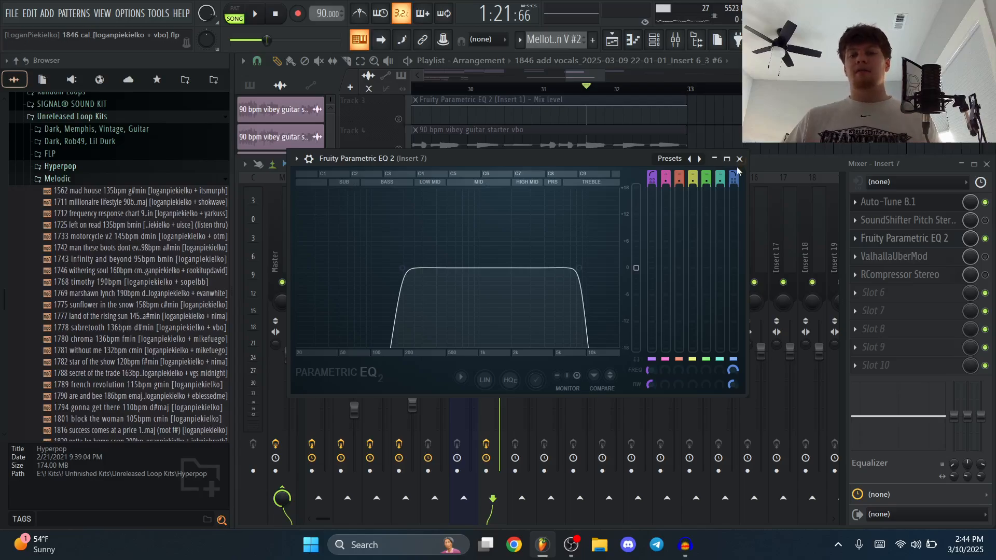
left_click(946, 259)
key("Escape")
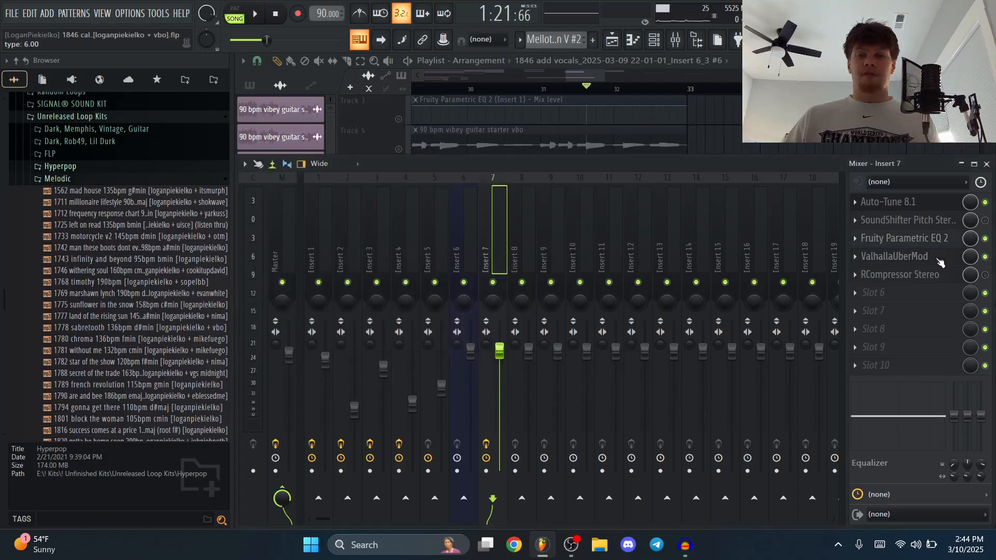
key("F9")
key("space")
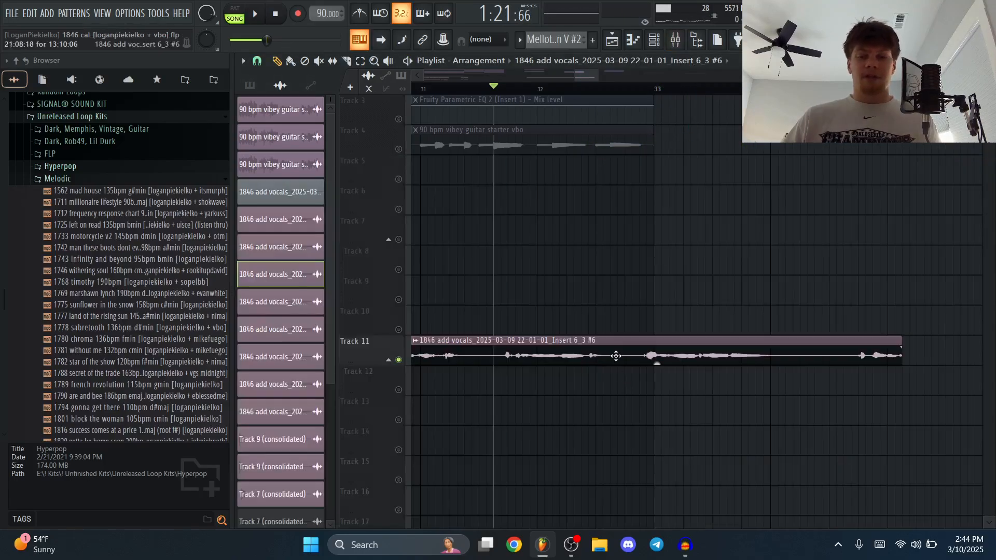
key("space")
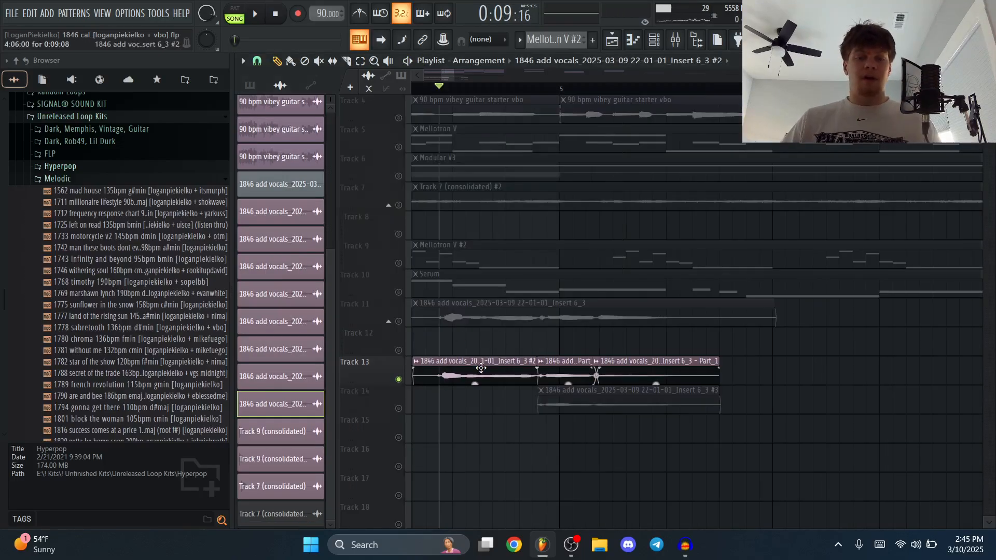
- Inspect the clip settings of the vocal layers on Tracks 13 and 14, and play the vocal layers
double_click(481, 368)
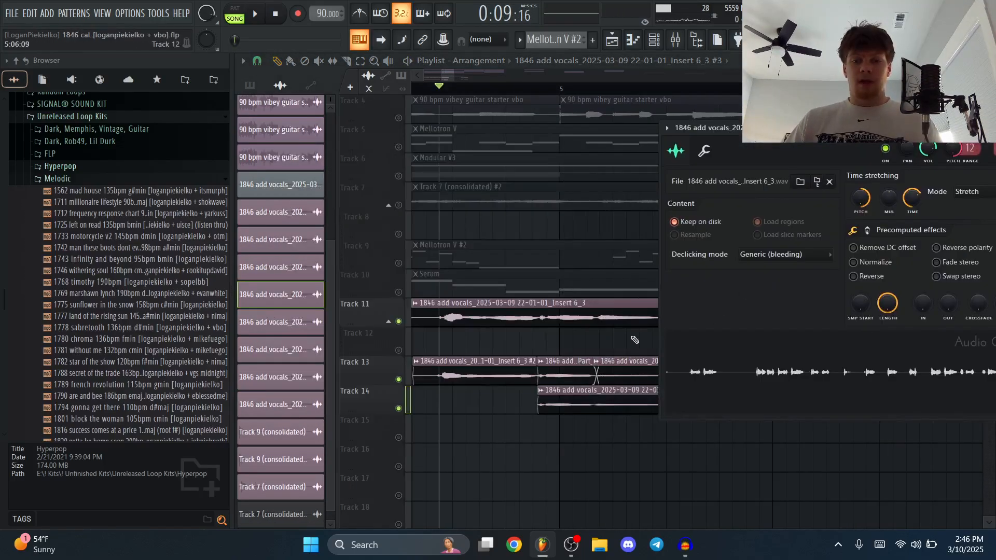
left_click_drag(584, 423, 587, 412)
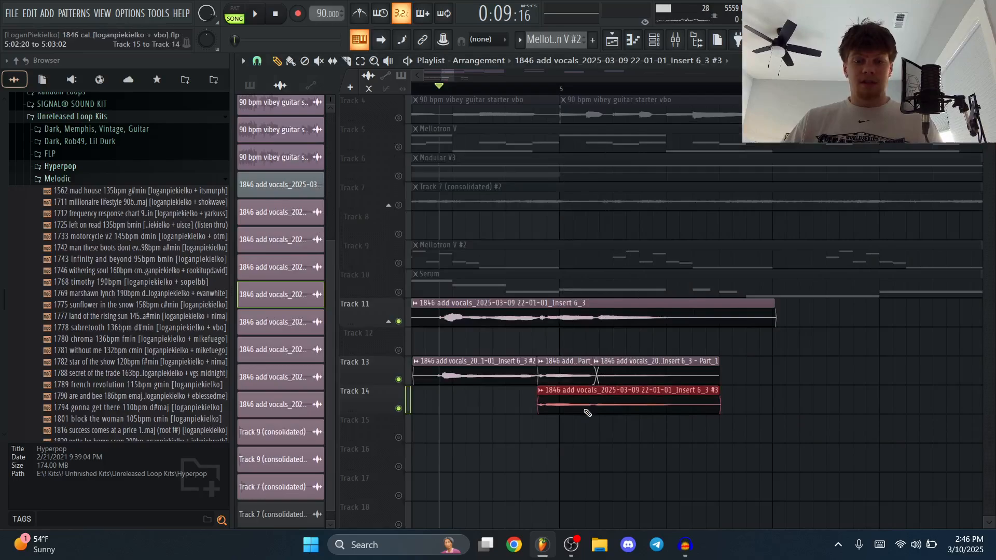
double_click(620, 402)
key("Escape")
key("space")
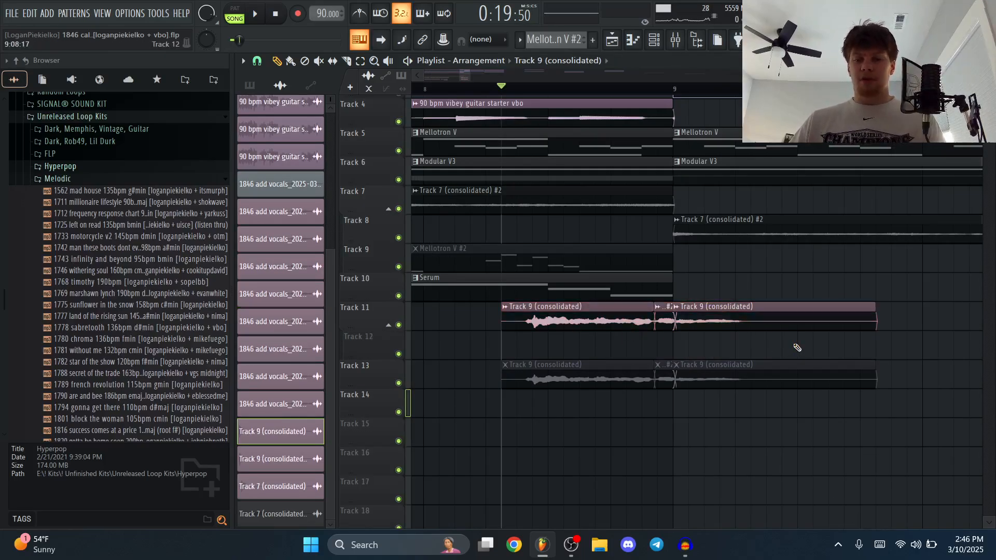
key("space")
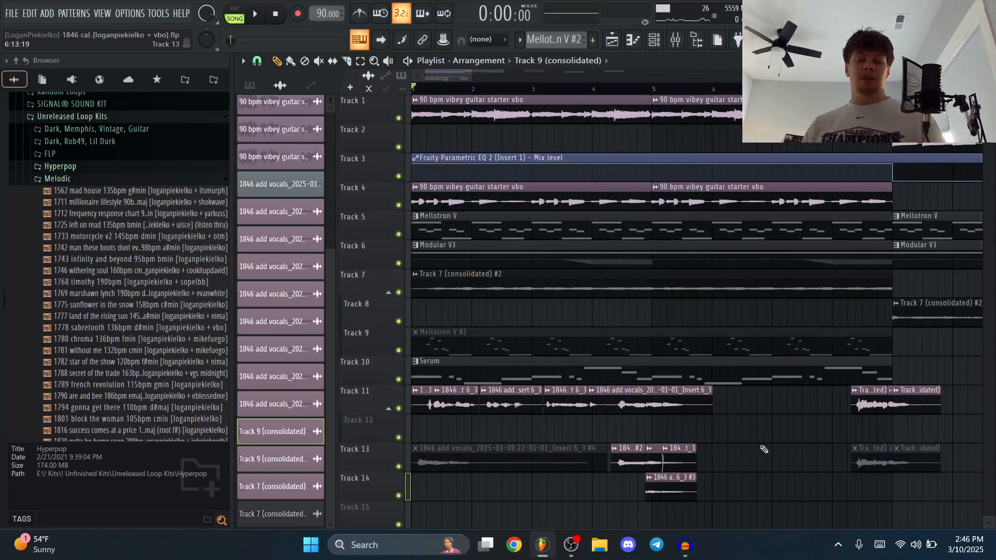
- Inspect SoundShifter Pitch Stereo on the Master and play the complete 90 bpm arrangement
key("space")
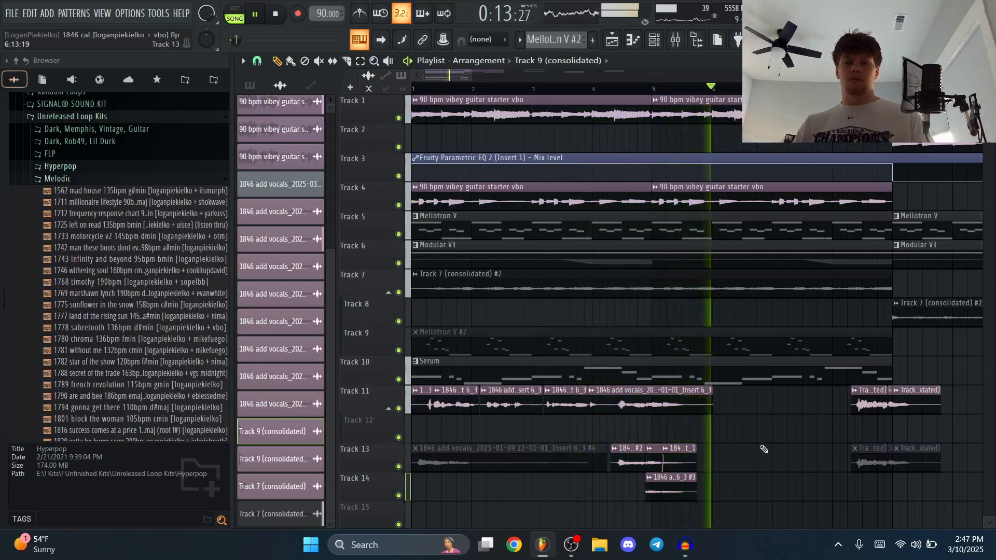
key("space")
key("F9")
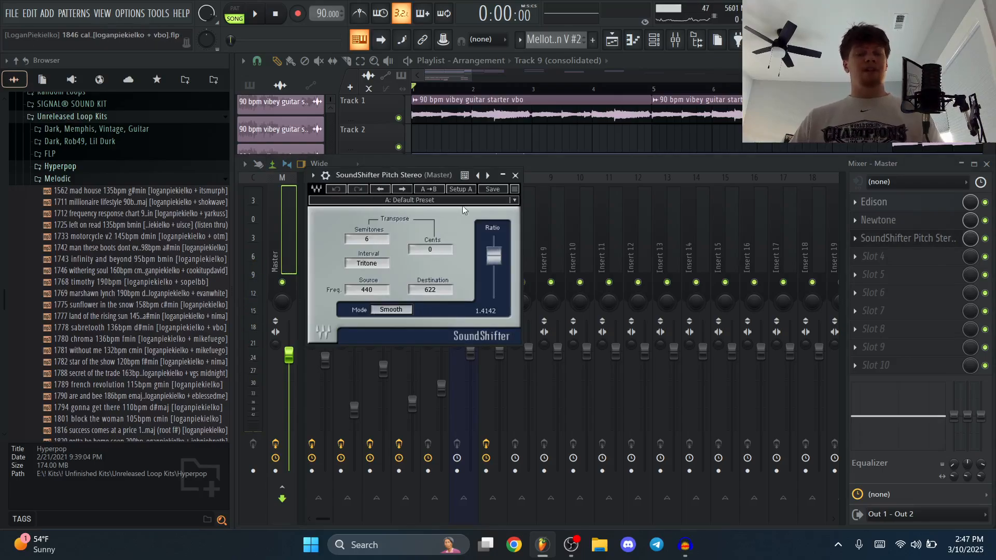
left_click(515, 175)
key("F9")
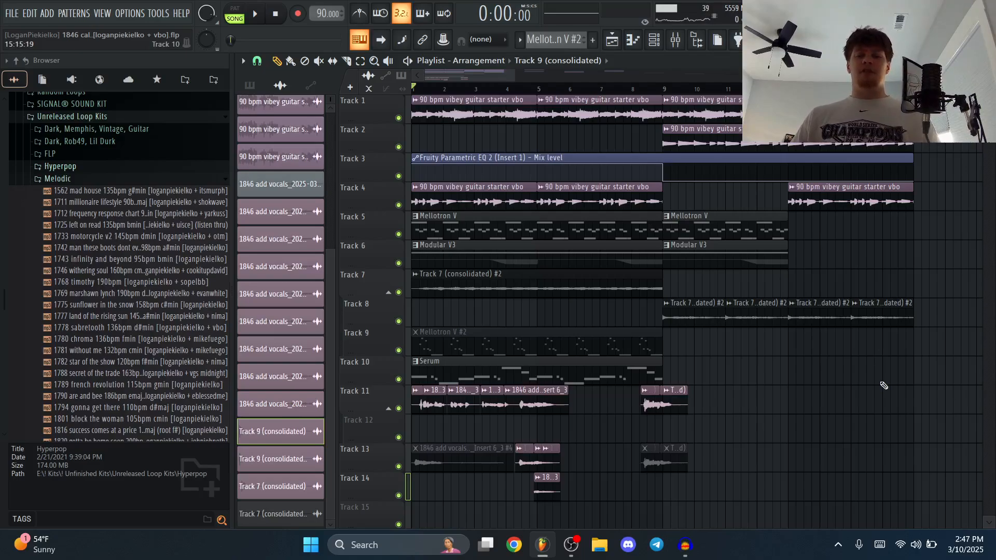
key("space")
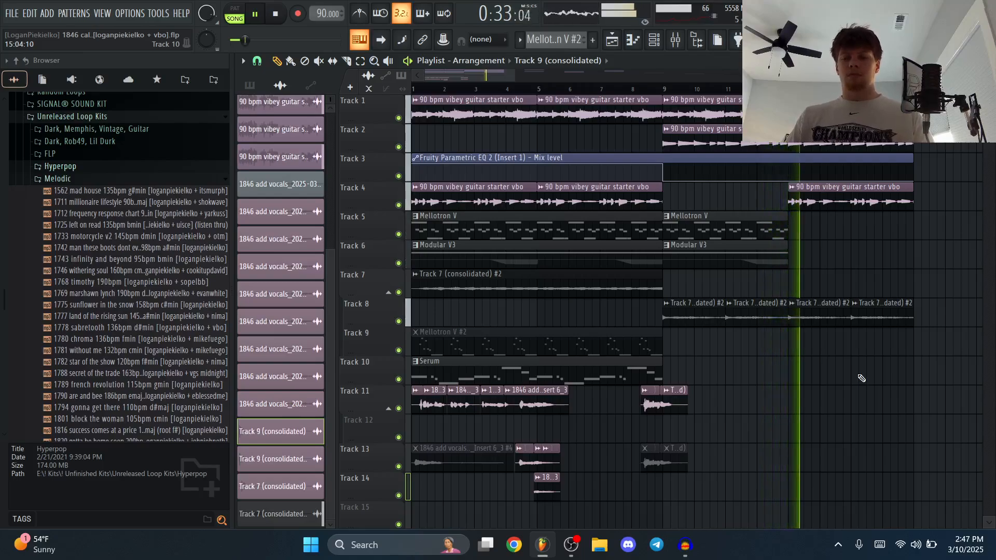
key("space")
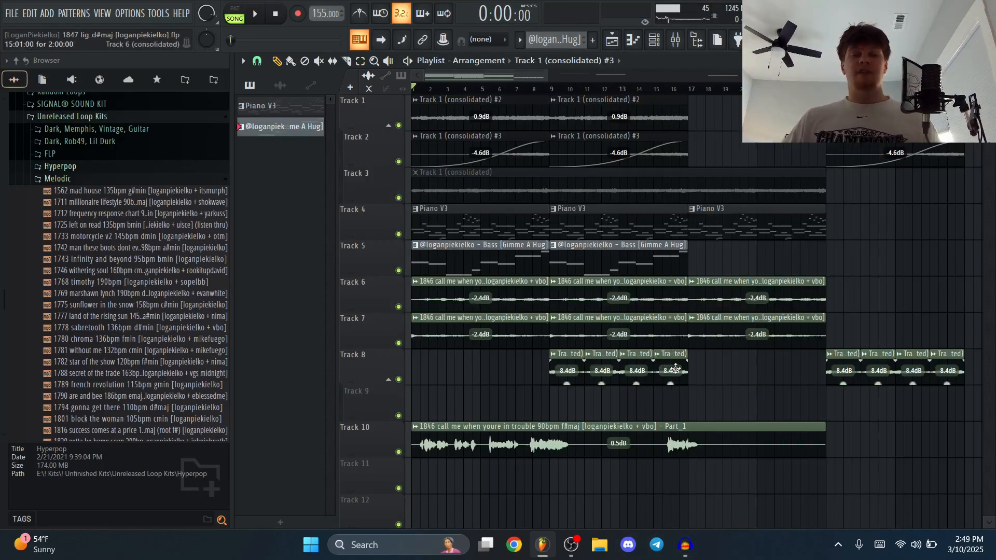
- Solo the 1846 loop layers on Tracks 6, 7, 8 and 10 in the 155 bpm project and play them
left_click_drag(782, 494, 419, 274)
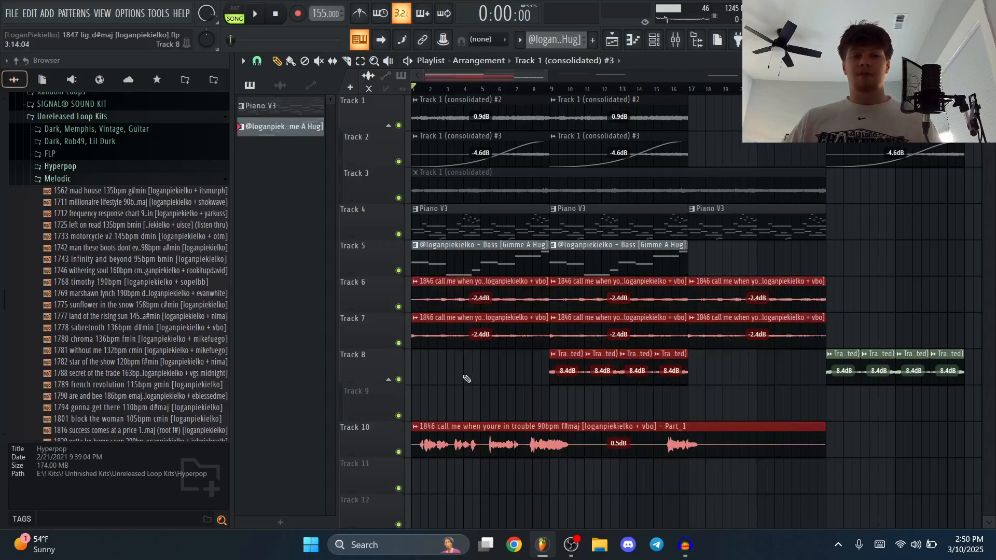
key("alt+s")
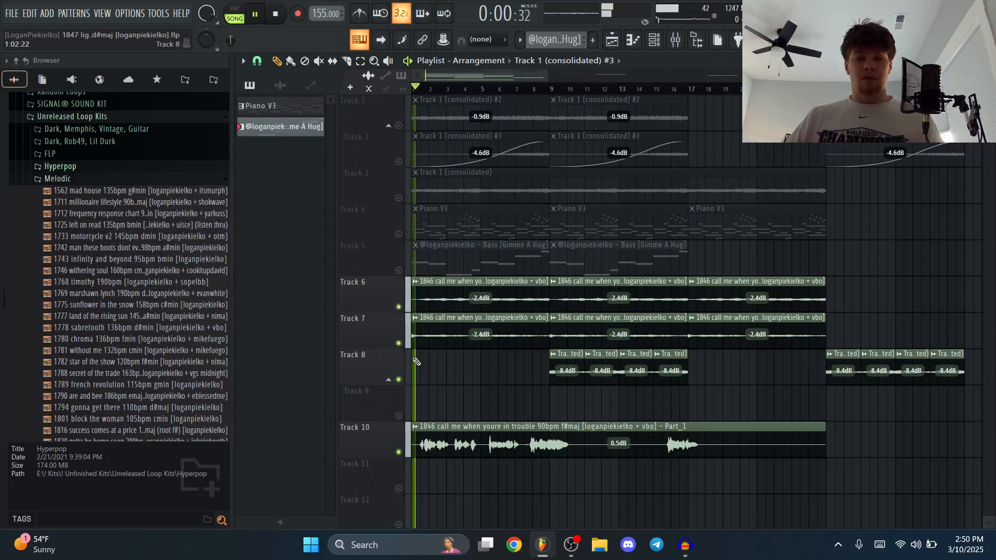
scroll(416, 362, "up", 3)
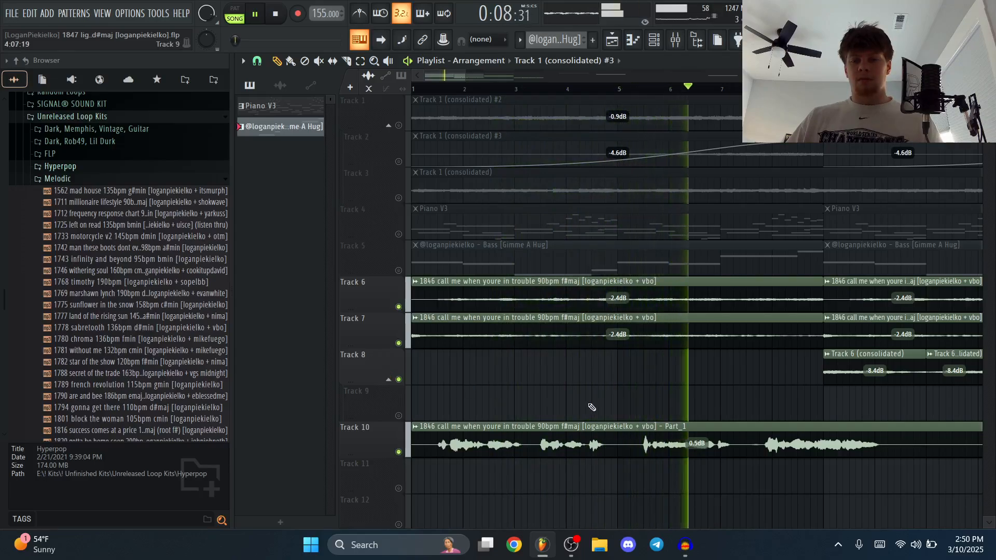
scroll(682, 411, "down", 5)
scroll(625, 399, "up", 4)
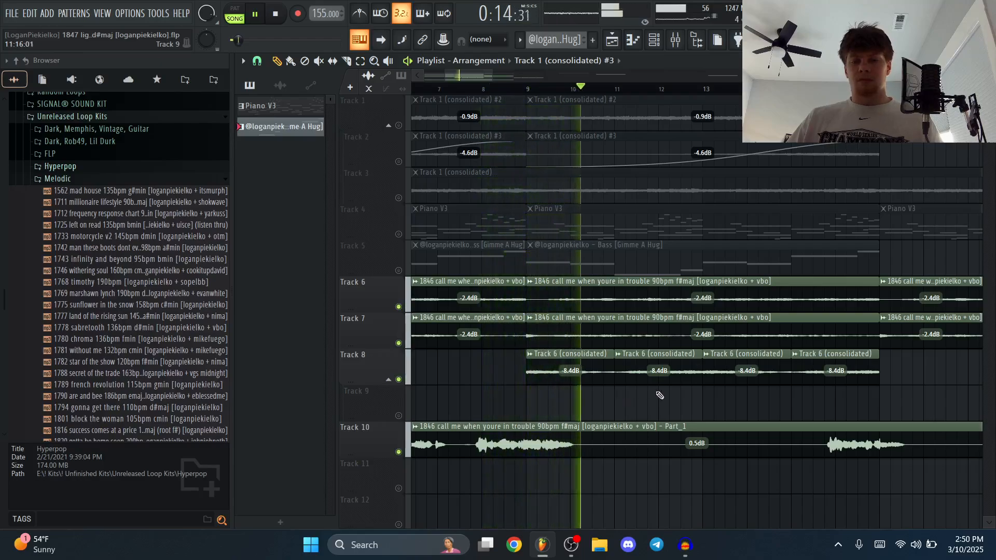
key("space")
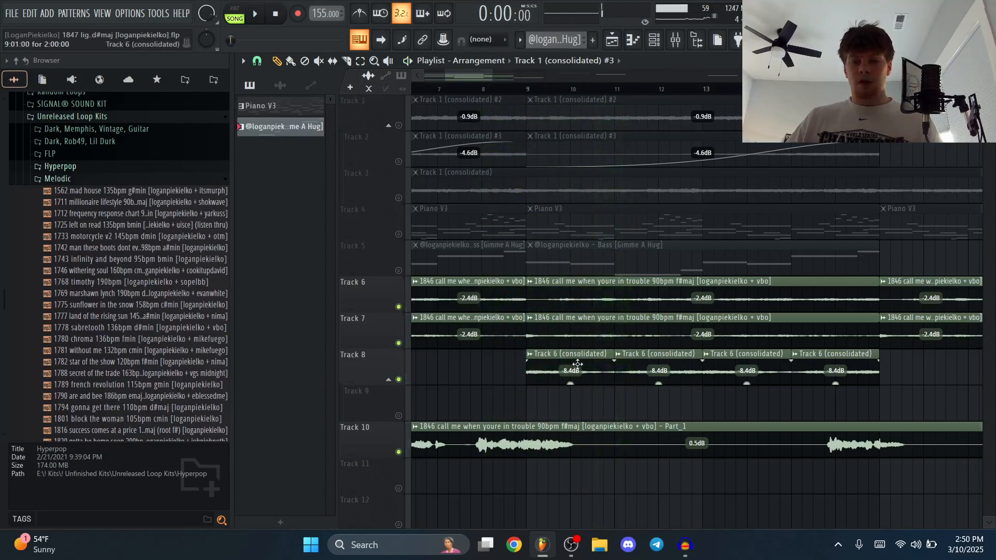
- Inspect the clip settings of the Track 8 sample and the Stomp Board effect on Insert 2
double_click(578, 364)
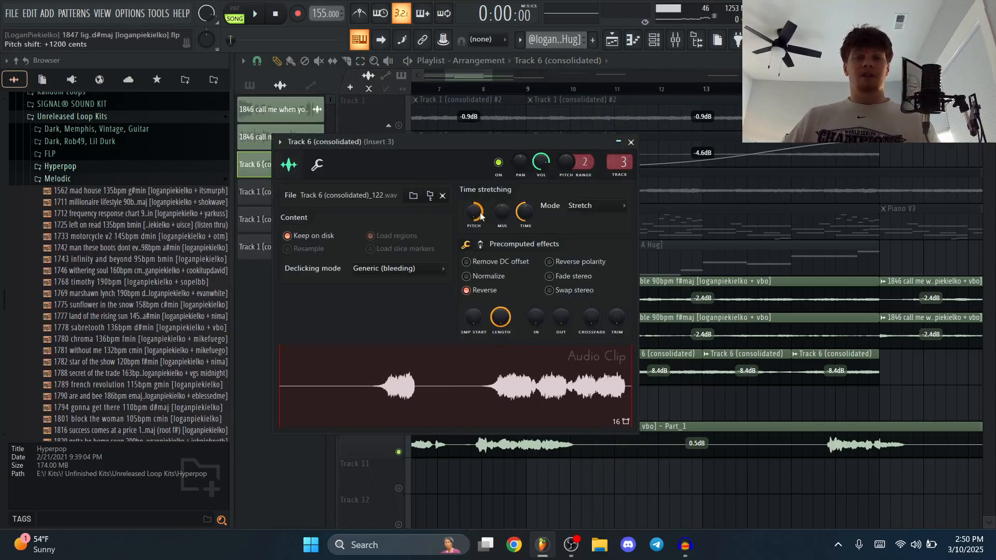
left_click(631, 142)
key("F9")
left_click(903, 243)
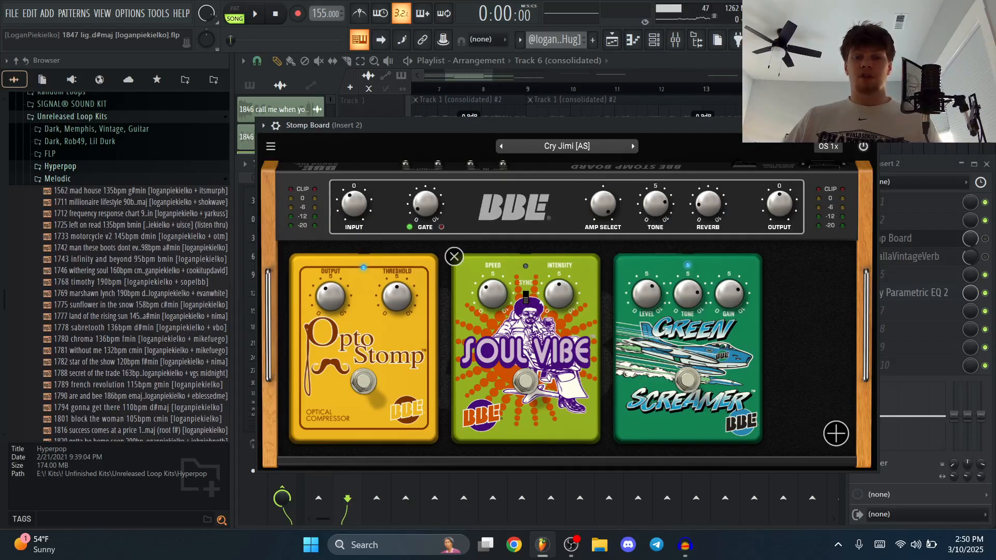
left_click(870, 125)
key("F9")
- Solo Track 8 and play its sample from bar 9
right_click(399, 379)
key("space")
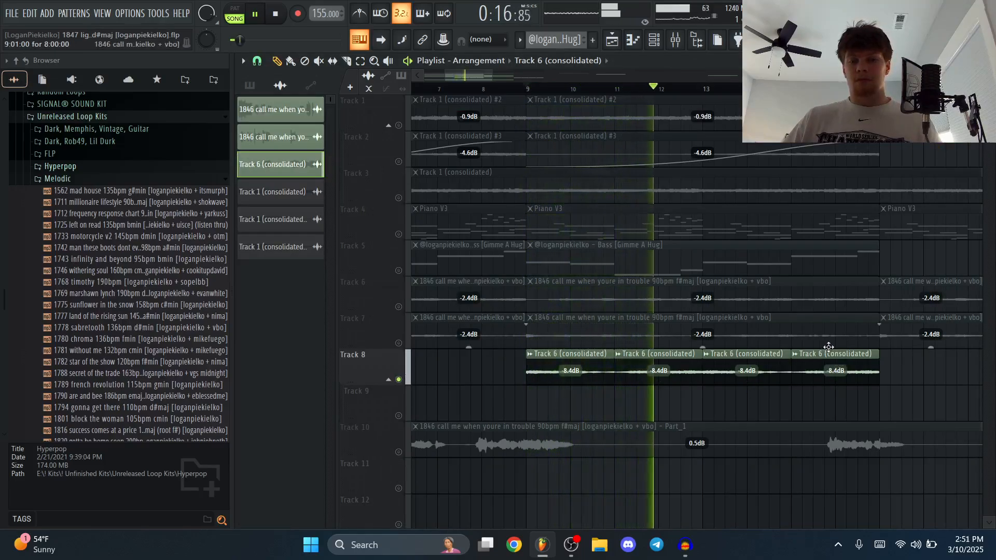
key("space")
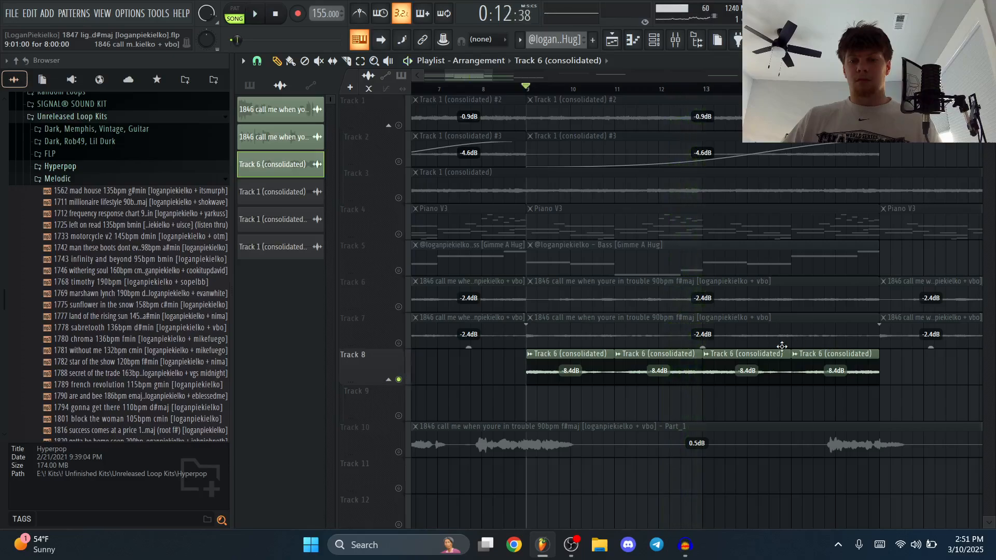
- Examine the notes of the Piano V3 pattern in the piano roll
scroll(742, 346, "down", 3)
scroll(628, 373, "down", 1)
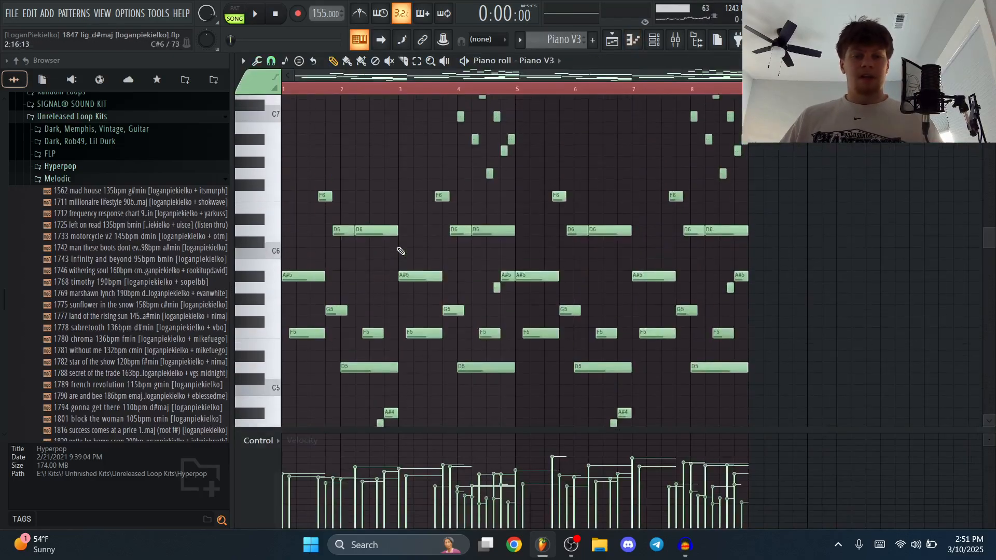
scroll(400, 249, "down", 1)
scroll(400, 249, "up", 1)
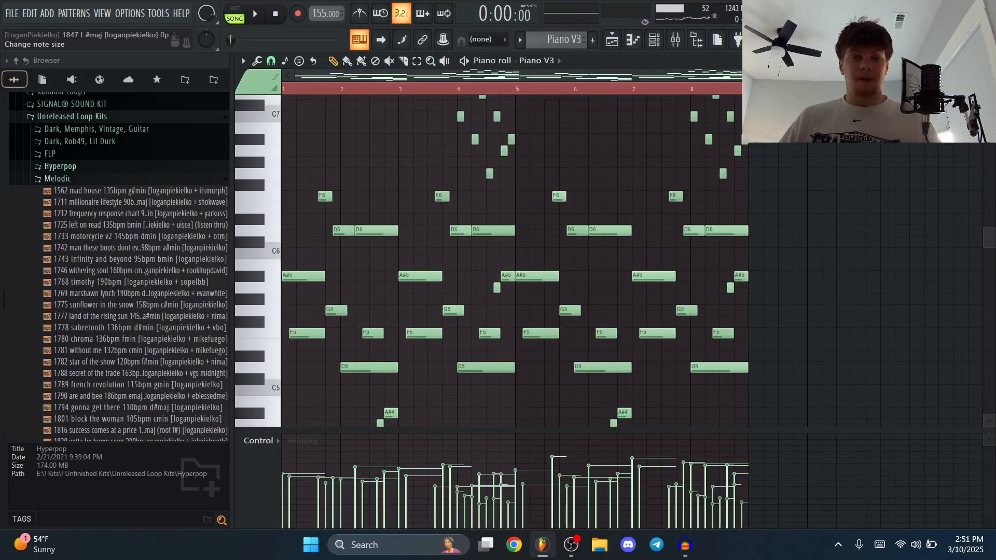
scroll(529, 298, "down", 2)
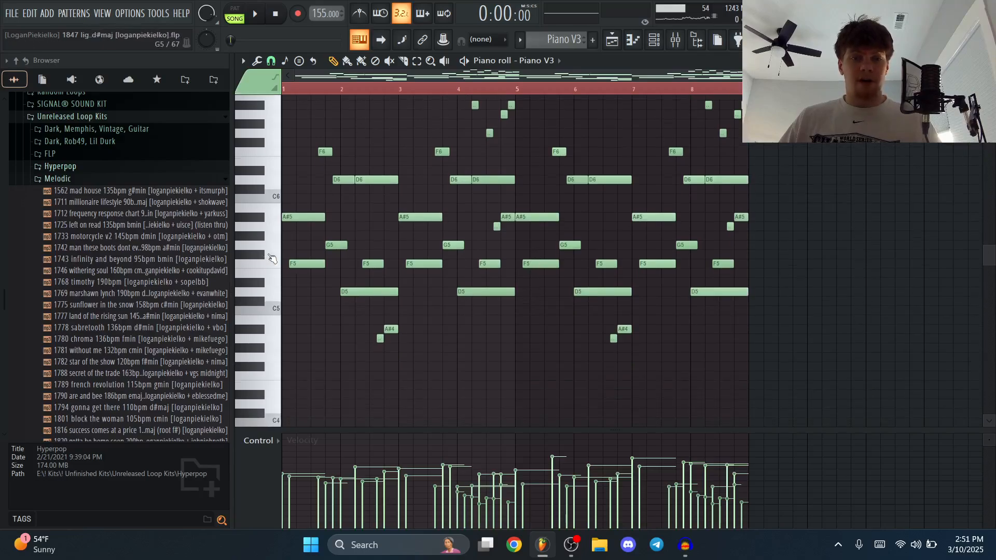
scroll(273, 258, "down", 4)
scroll(285, 198, "up", 1)
- Try adding a D#5 note at bar 1 and a G4 note at bar 3 in the Piano V3 pattern
left_click(286, 198)
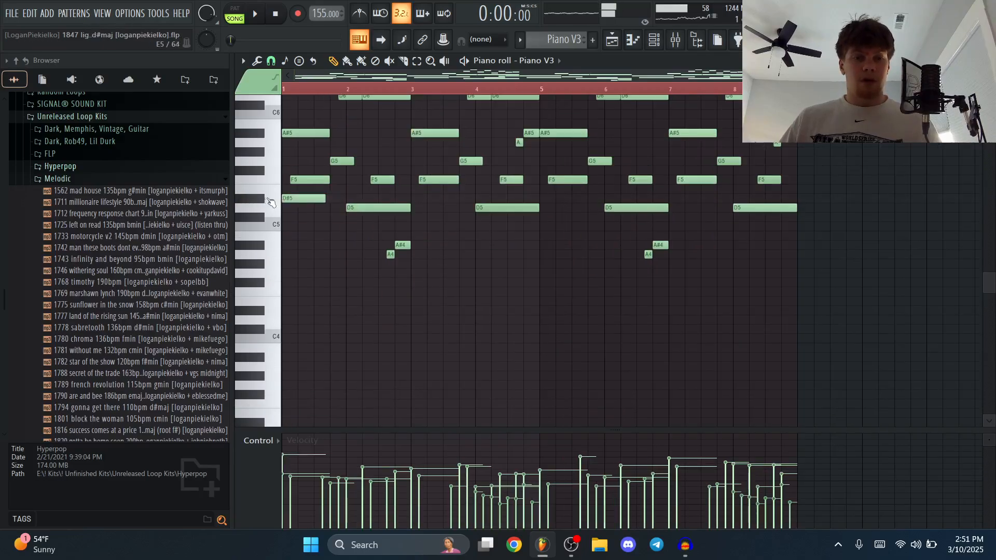
left_click(412, 273)
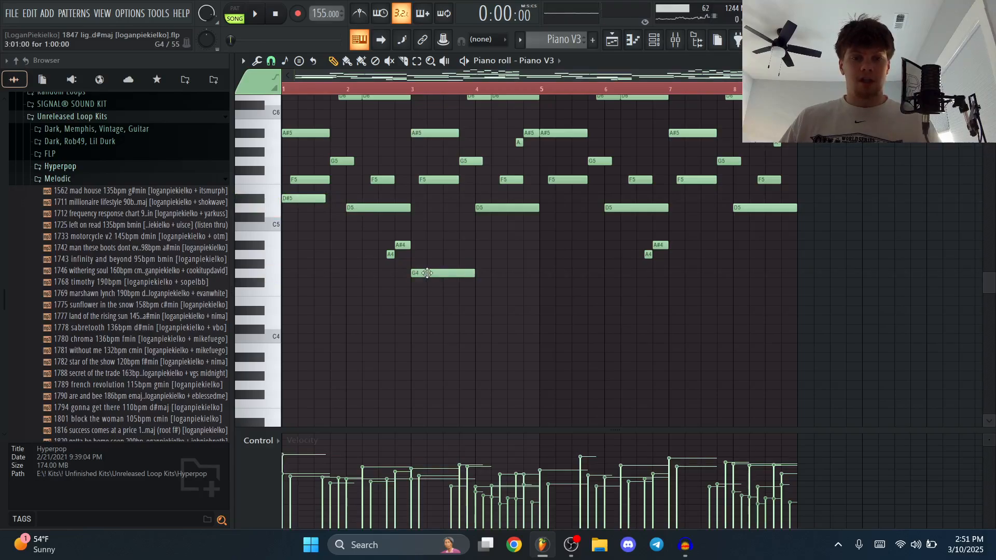
right_click(427, 273)
- Play the Piano V3 pattern and review its melody, including the high note run in bar 8
scroll(344, 274, "down", 5)
scroll(429, 207, "up", 10)
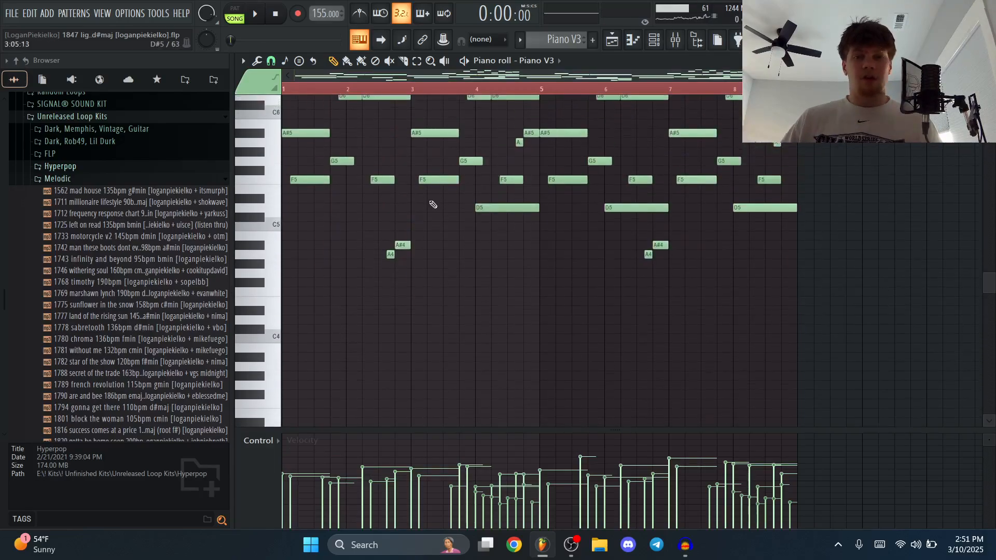
scroll(549, 206, "up", 2, "ctrl")
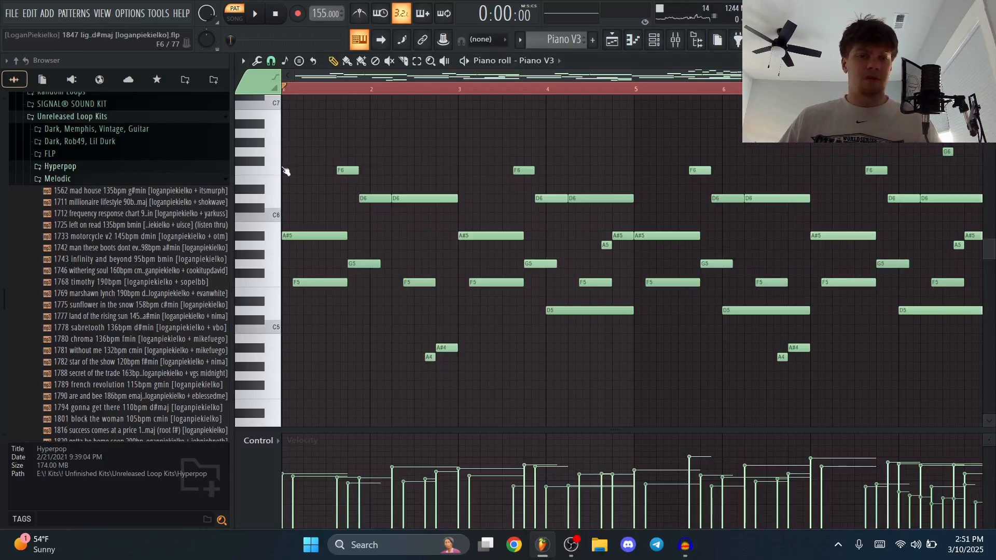
key("space")
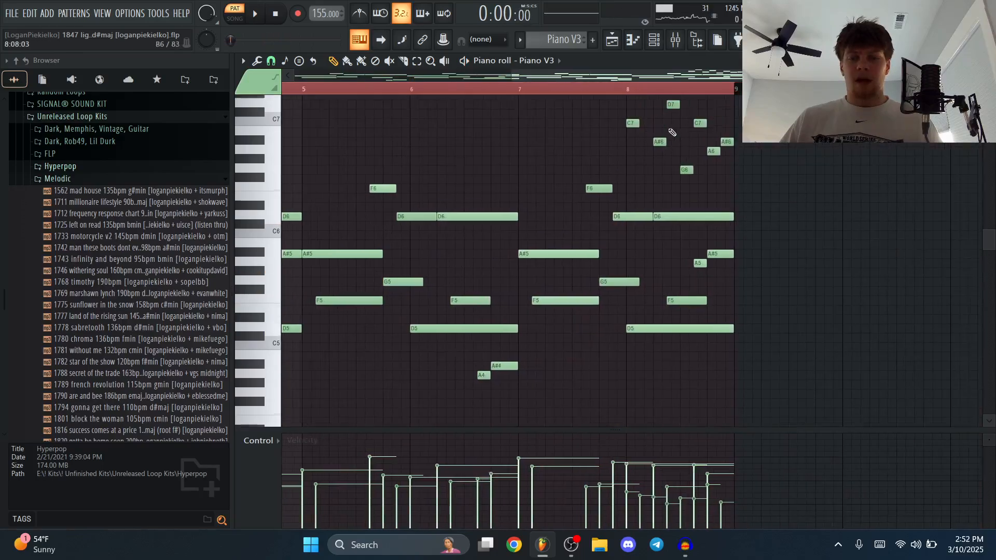
scroll(670, 133, "up", 3)
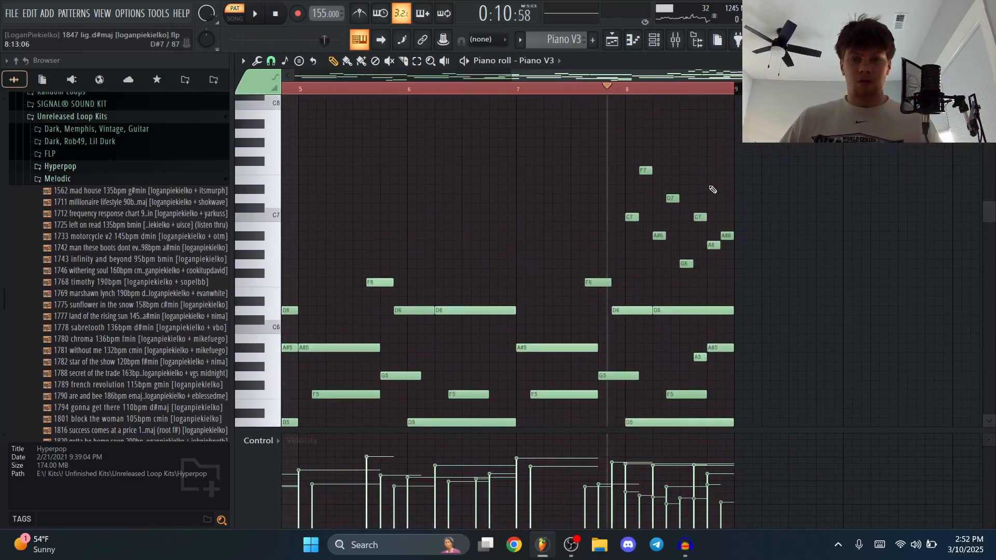
key("space")
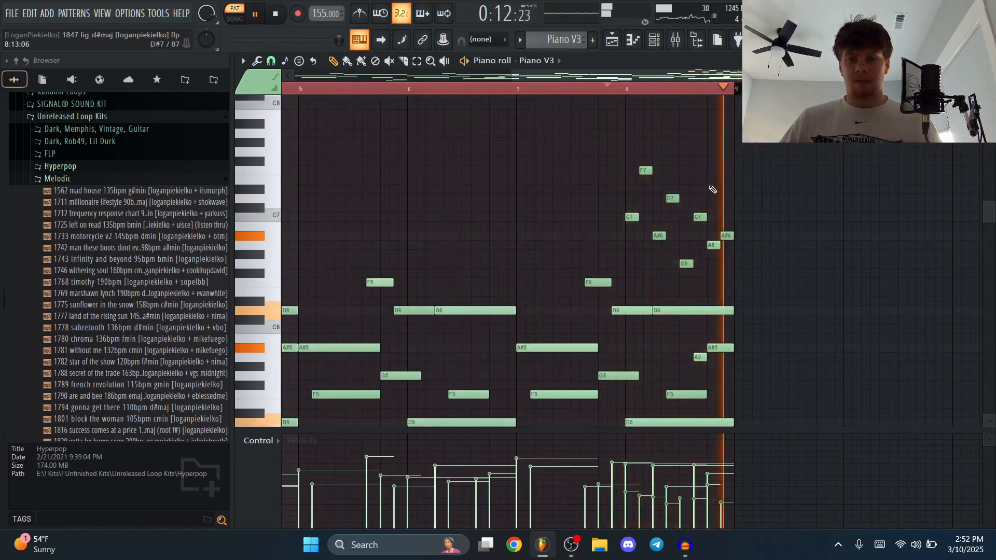
key("space")
- Inspect RCompressor Stereo and Archetype Cory Wong on Insert 4, and play the Piano V3 pattern to hear their effect
key("F9")
left_click(900, 220)
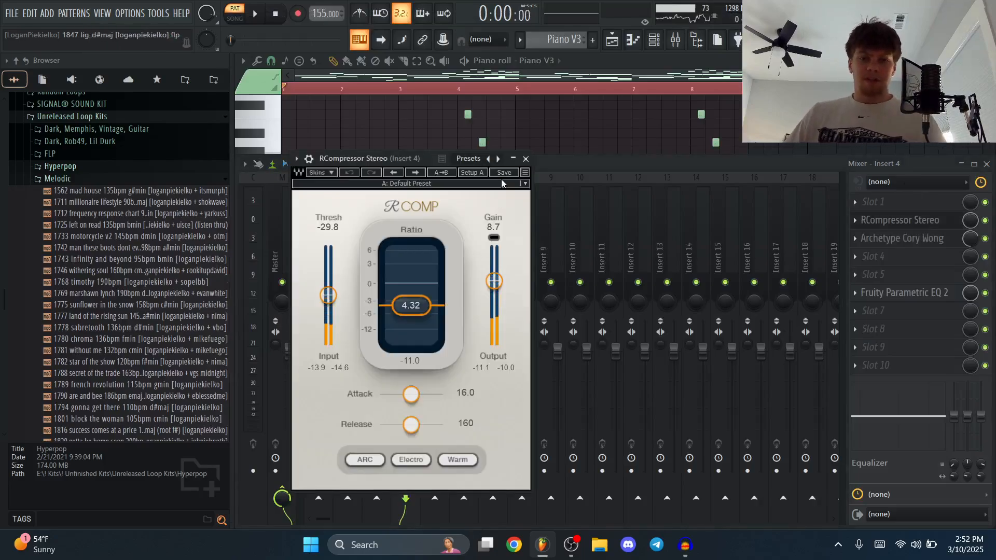
left_click(903, 241)
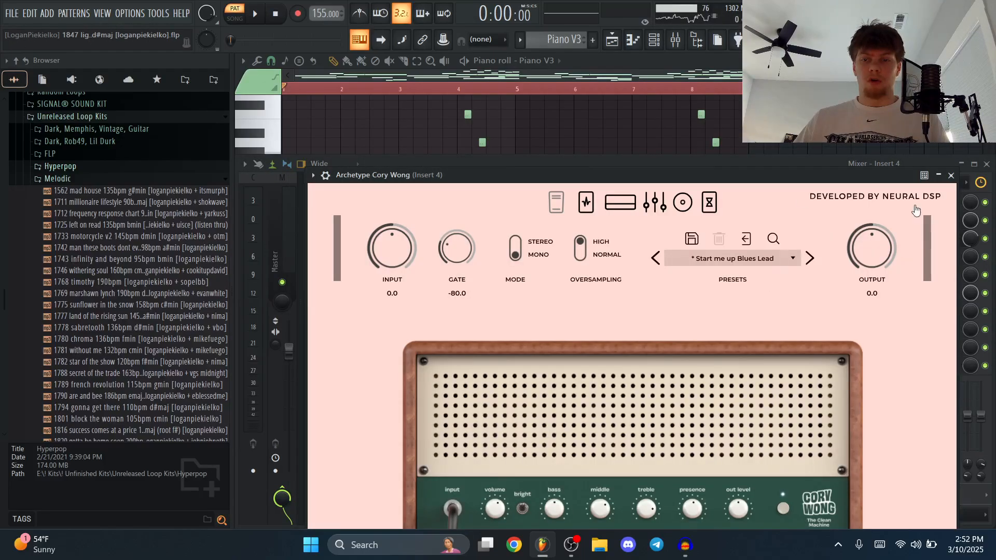
key("space")
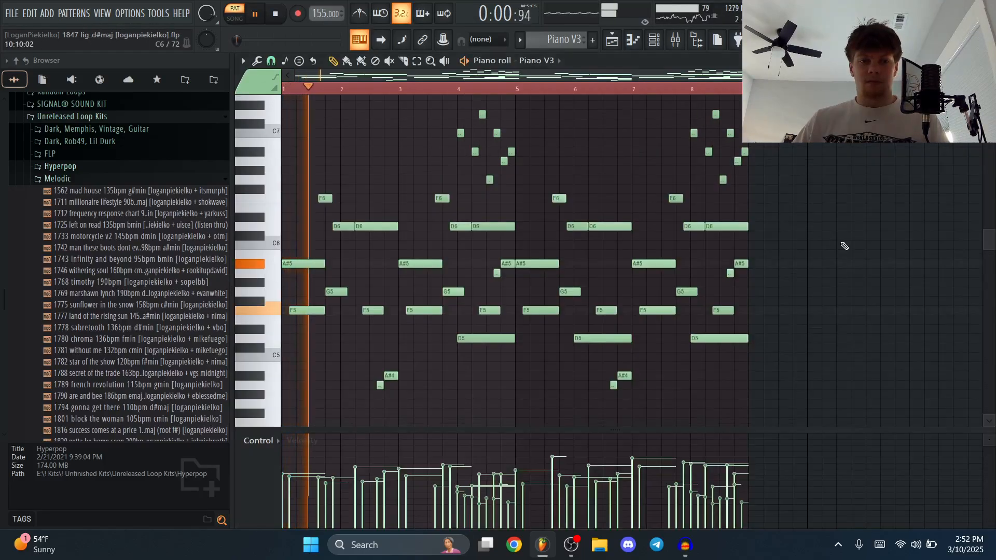
key("space")
key("space")
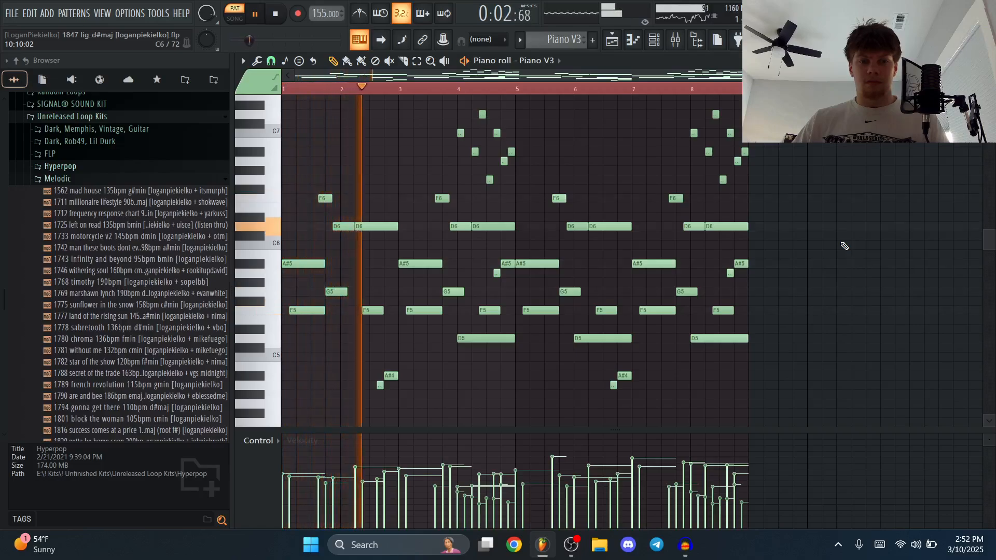
key("space")
left_click(676, 41)
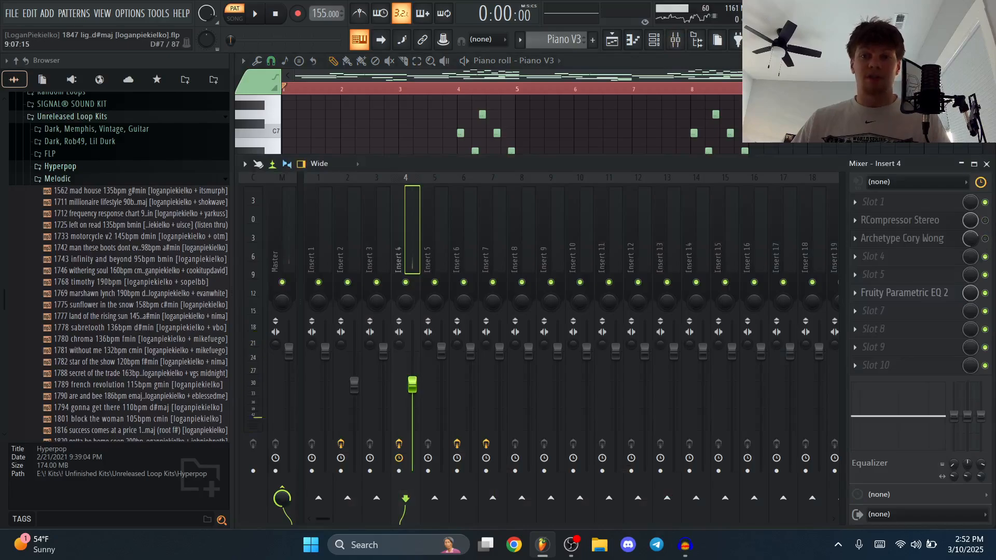
left_click(986, 60)
left_click(987, 165)
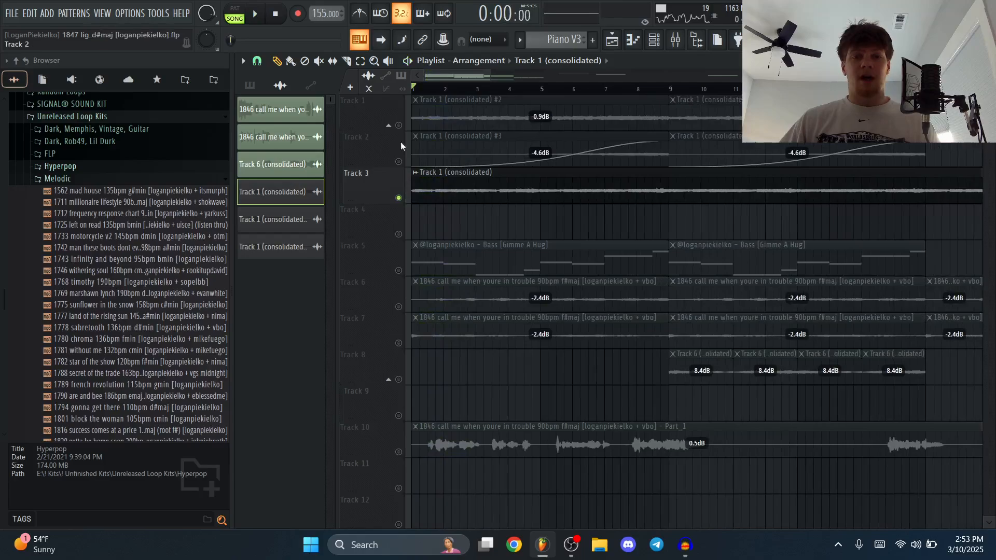
- Solo Track 1 and examine ValhallaSupermassive on Insert 6, including its SFX Nebulae presets
right_click(398, 125)
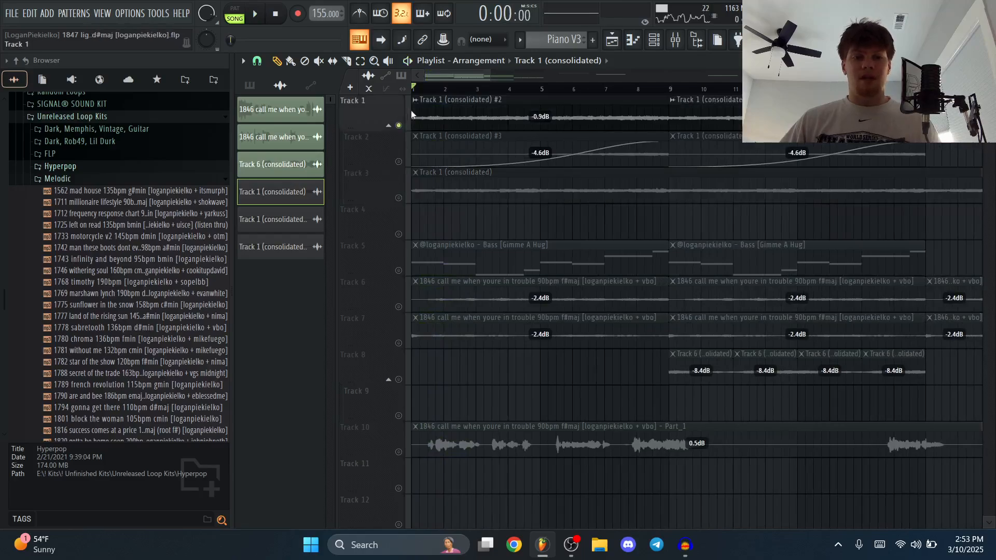
double_click(437, 109)
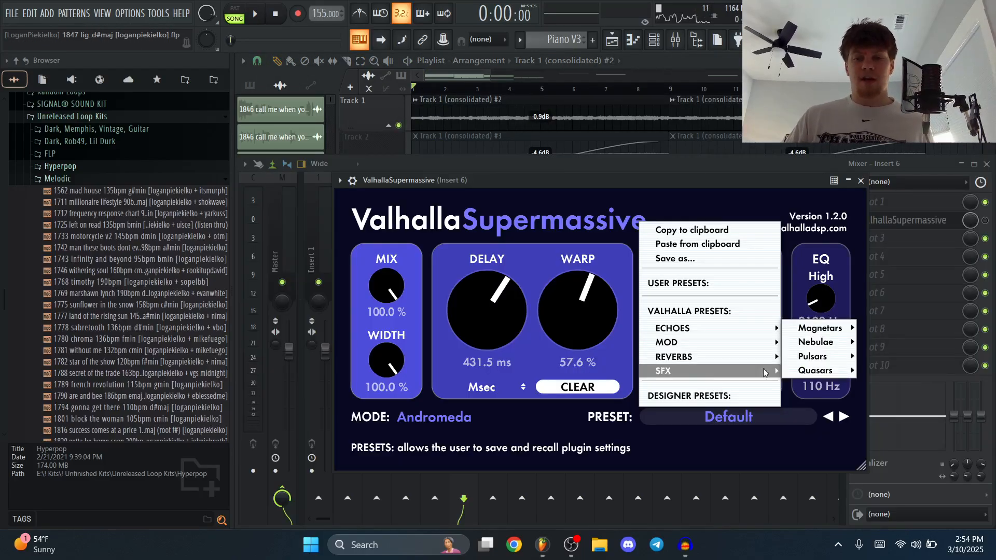
mouse_move(820, 344)
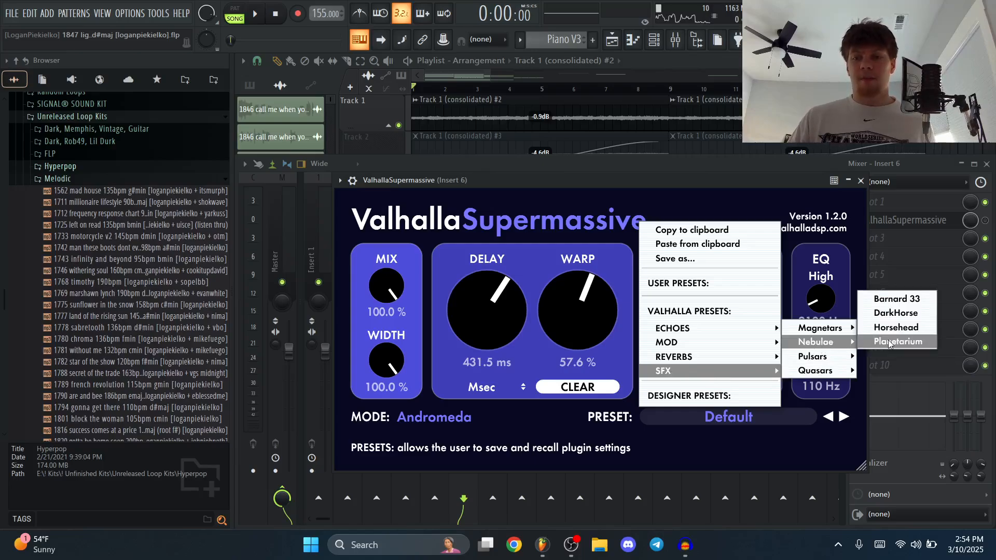
left_click(735, 185)
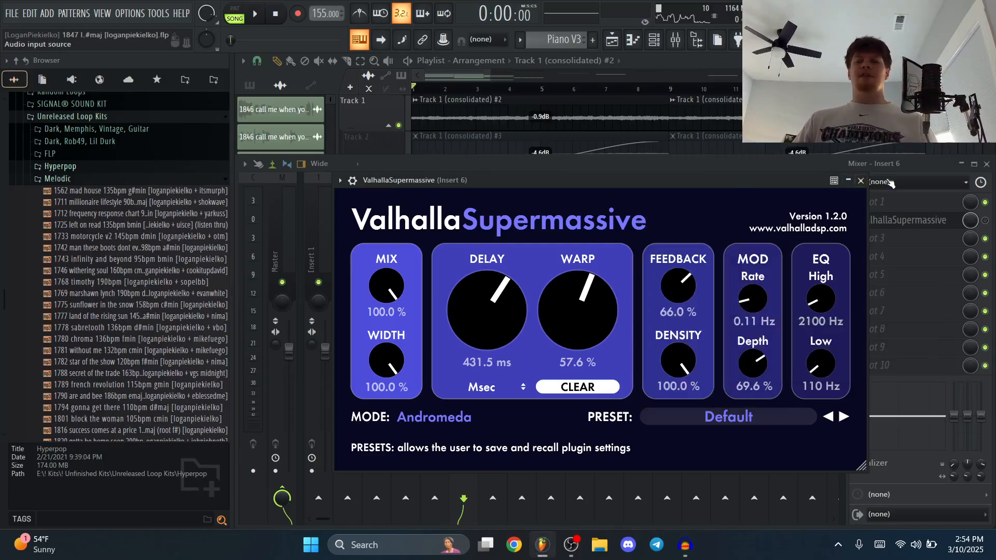
left_click(860, 181)
key("F9")
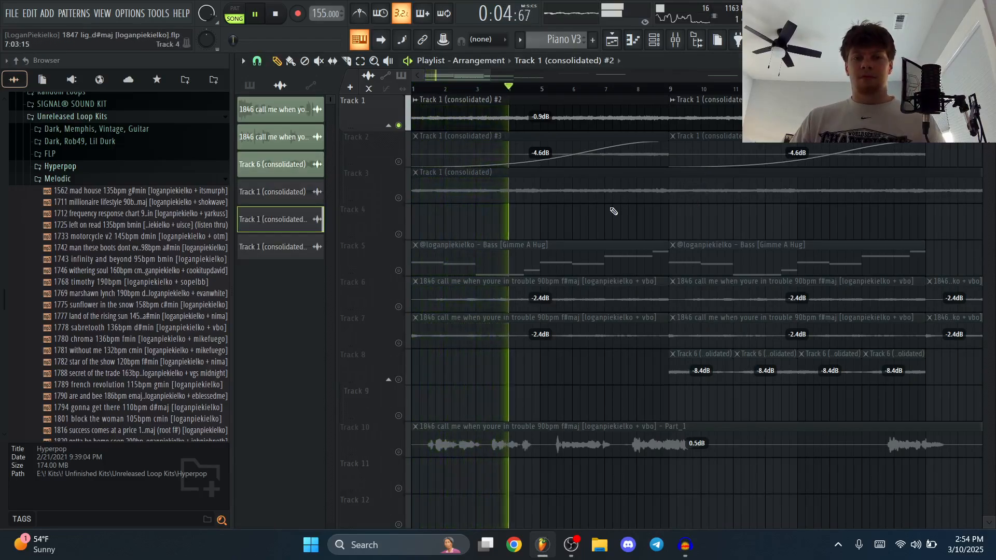
- Solo Track 2 in the playlist and play it to hear its faded-in consolidated layer
key("space")
right_click(398, 161)
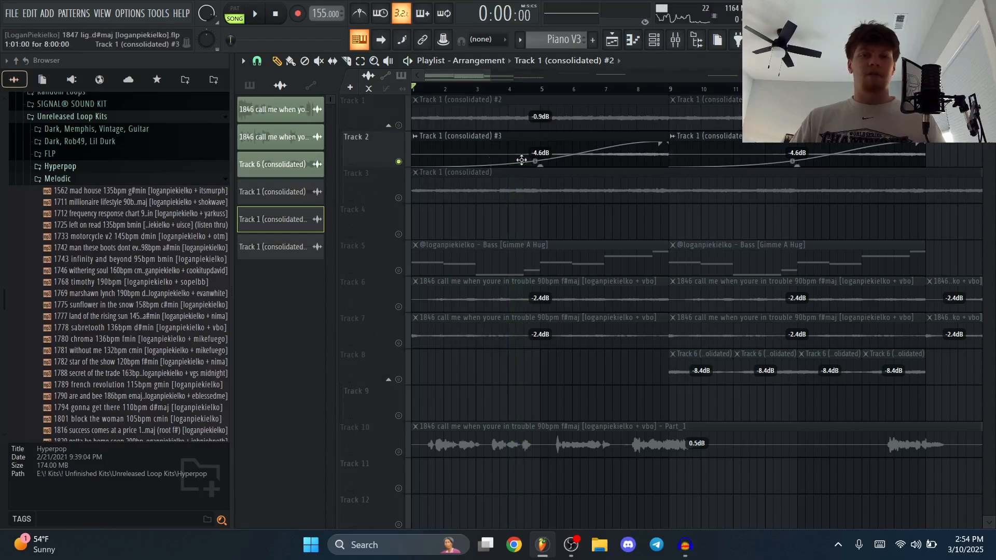
scroll(568, 111, "up", 2)
key("space")
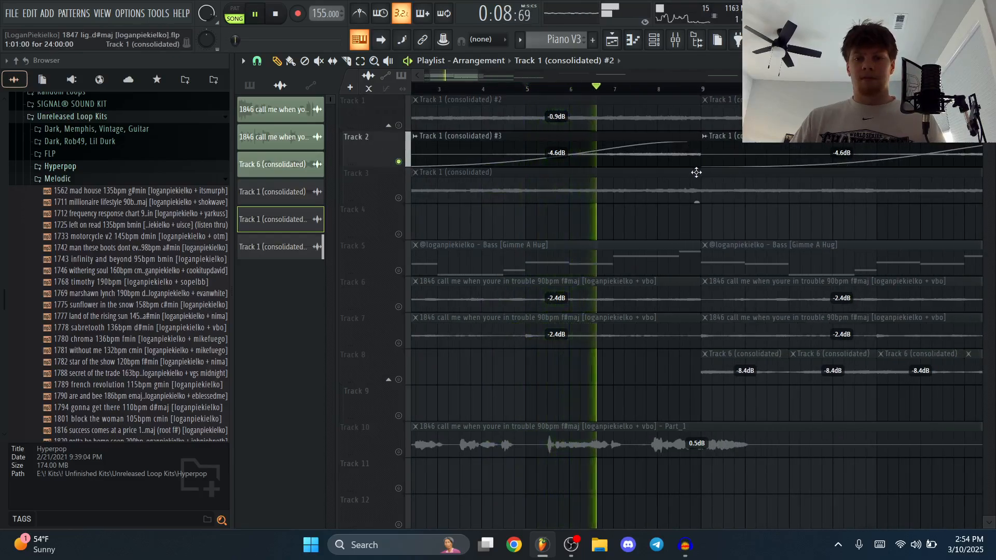
key("space")
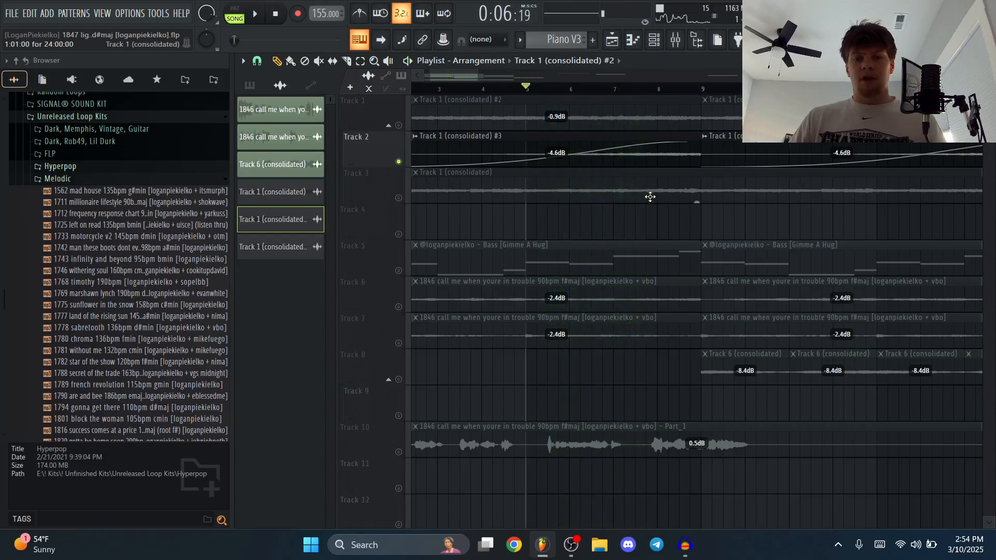
- Unsolo Track 2 and play the arrangement from the start with all layers together
scroll(650, 195, "down", 3)
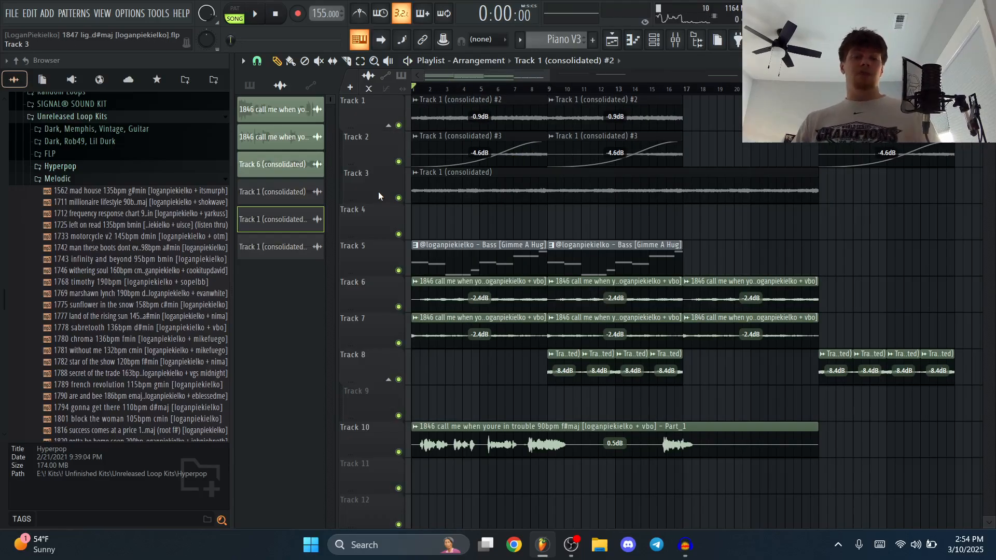
key("space")
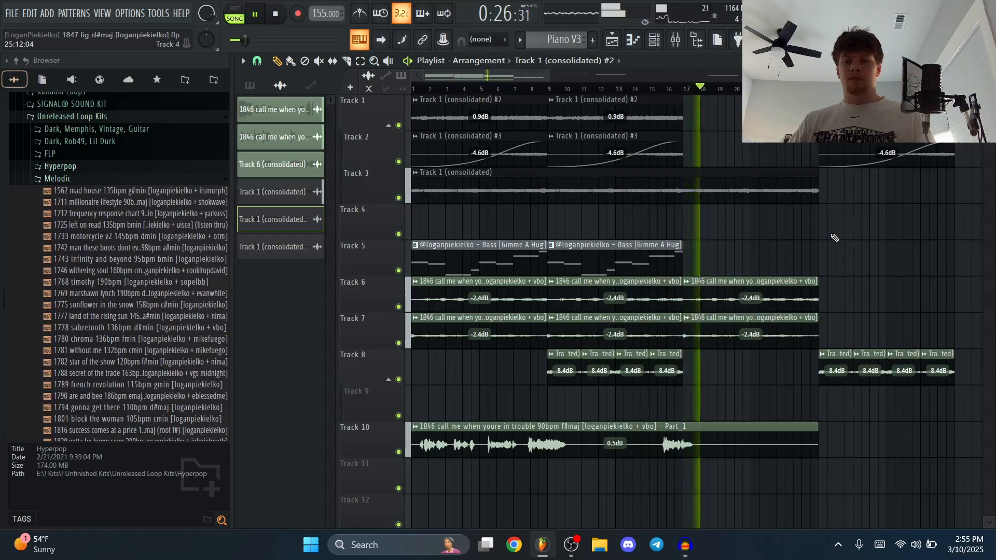
key("space")
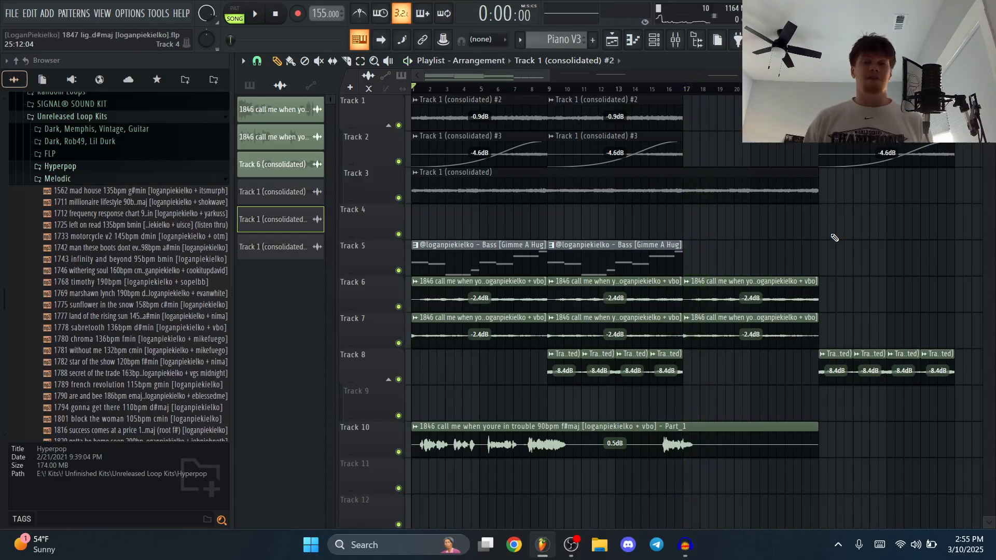